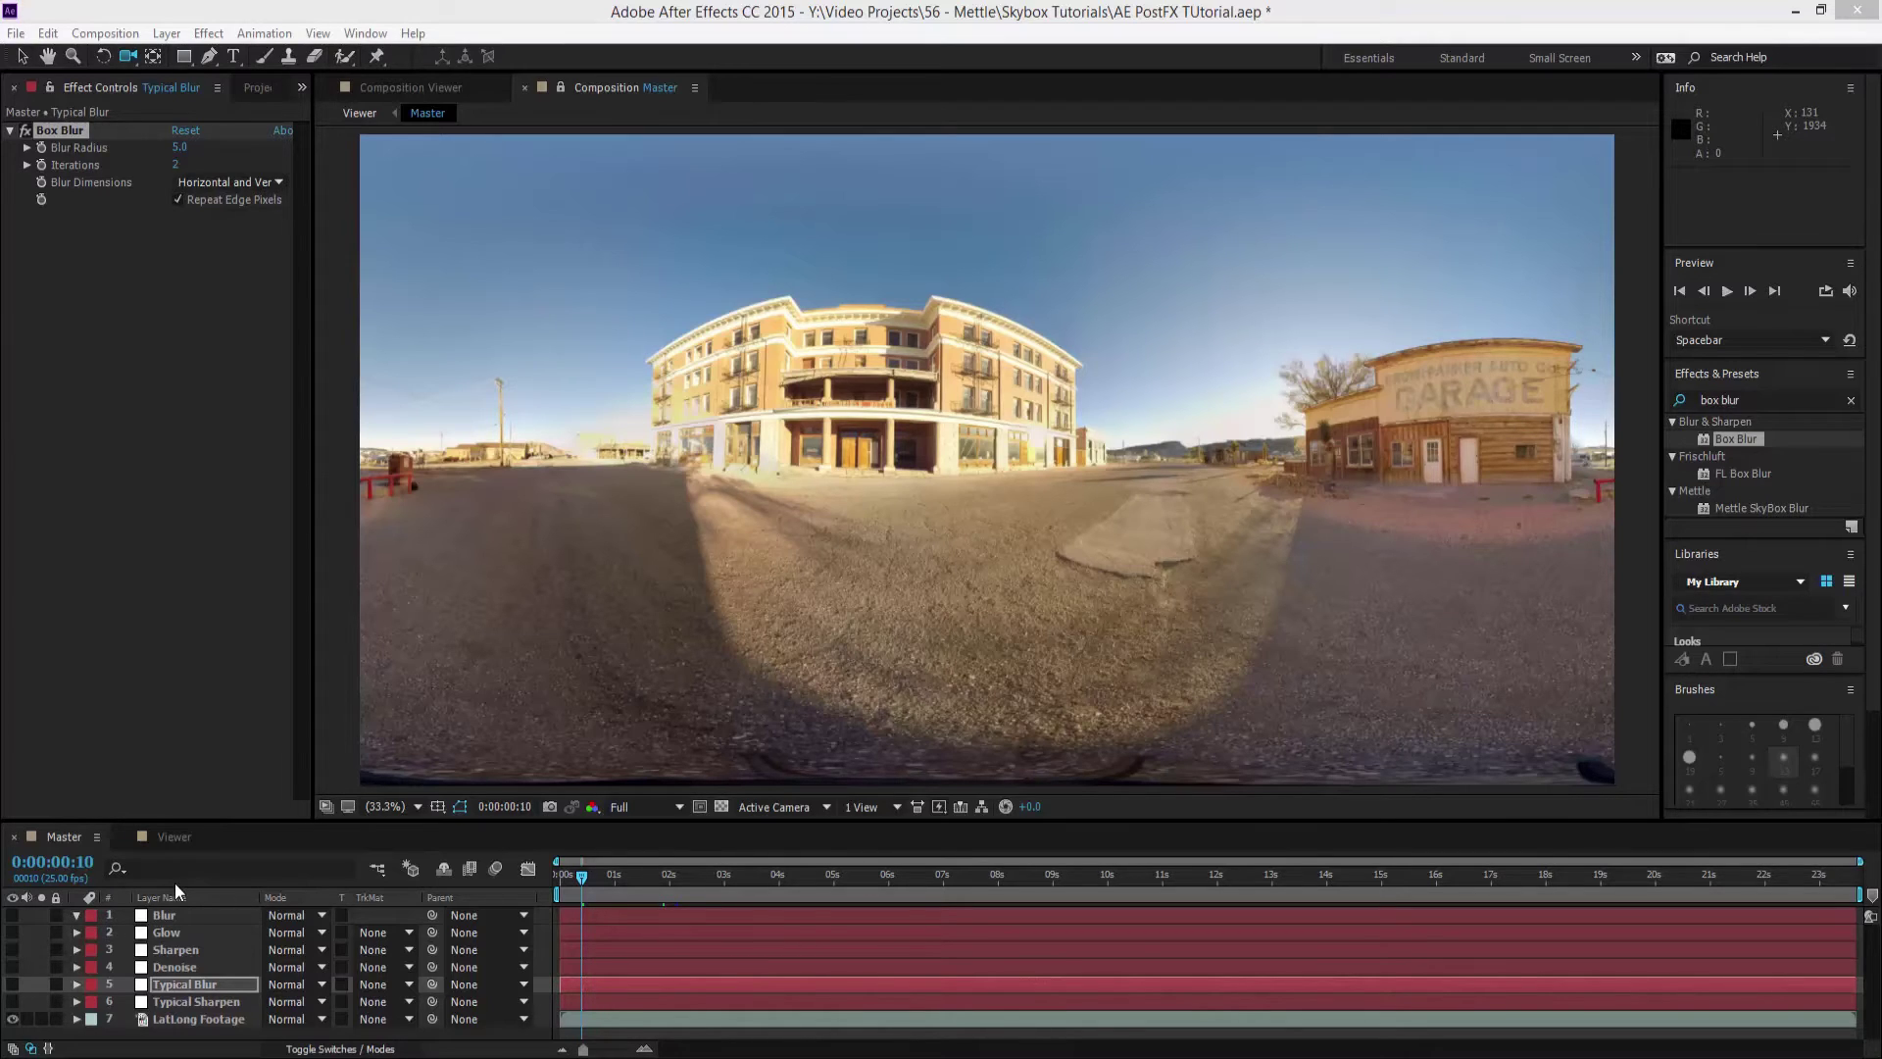
Select the Typical Sharpen layer in the Master timeline to show its Sharpen effect at amount 60
left_click(174, 837)
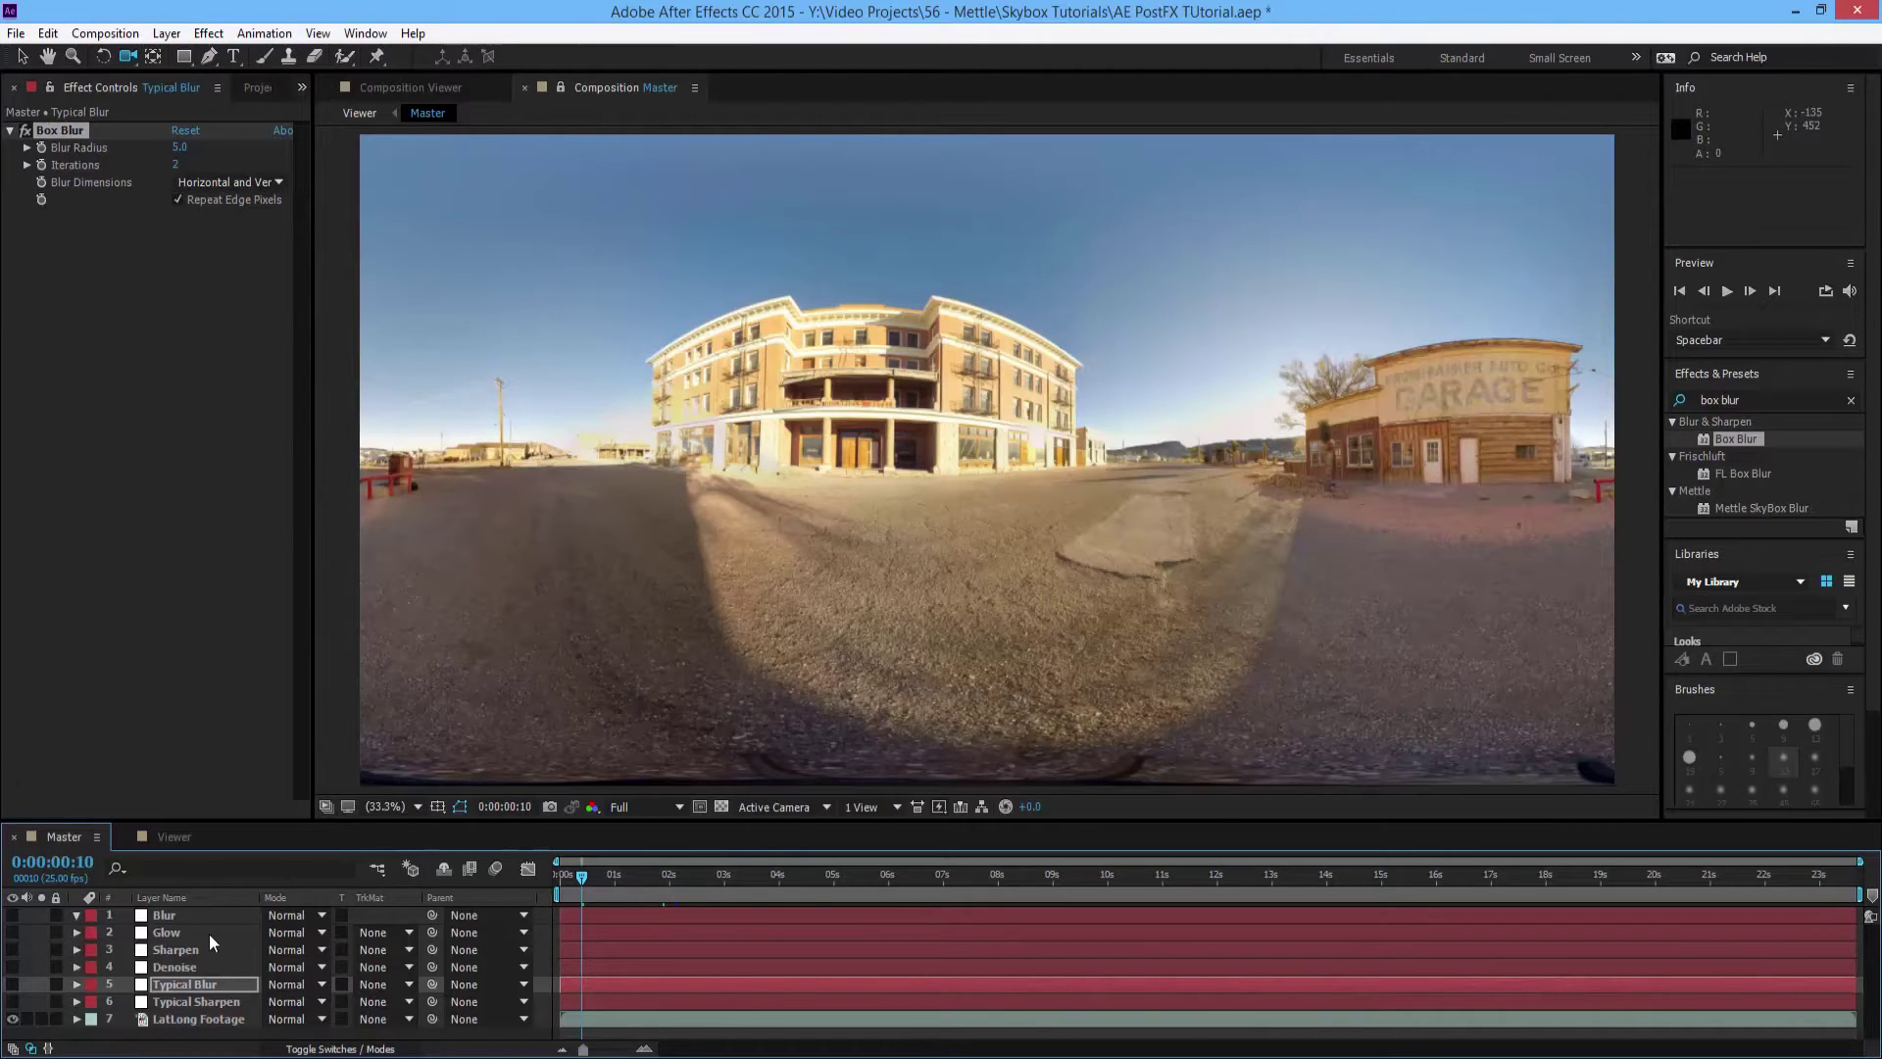
left_click(229, 992)
left_click(232, 1002)
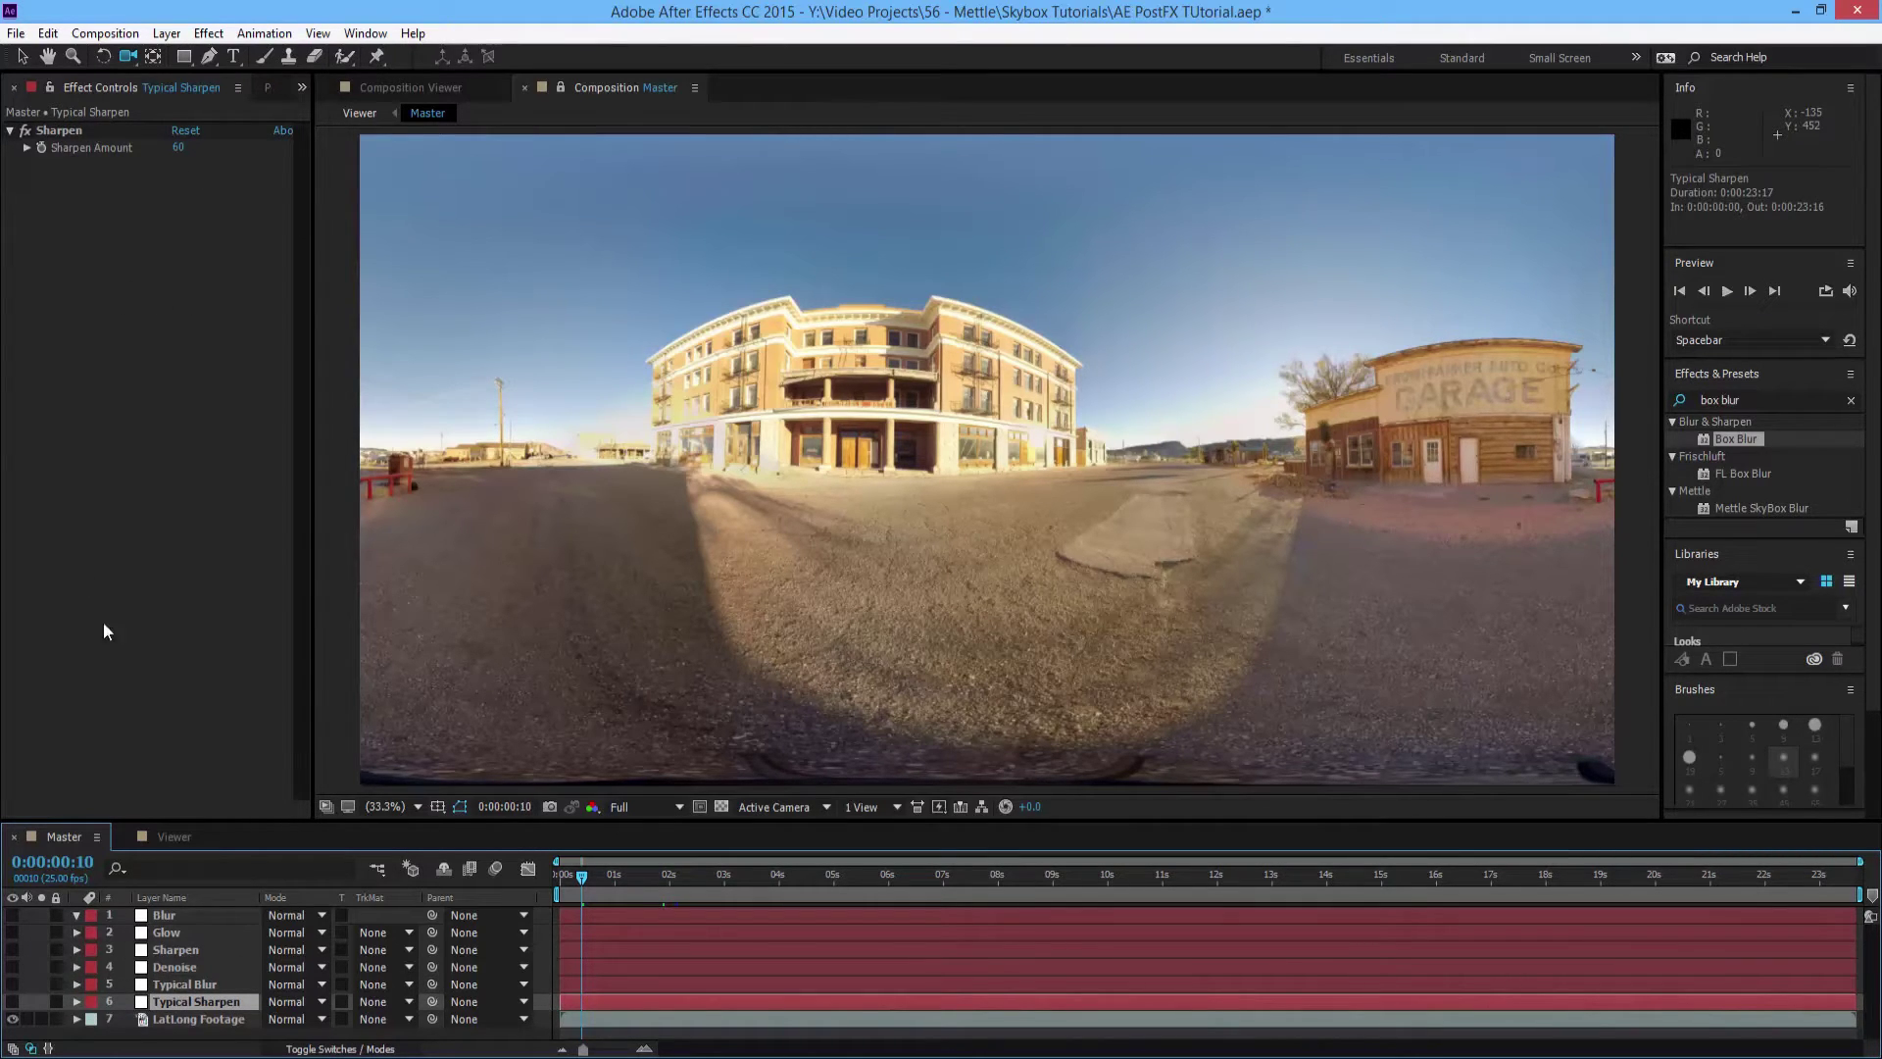
Switch Typical Sharpen on and orbit the Viewer camera upward along its visible seam line
left_click(12, 1000)
left_click(415, 89)
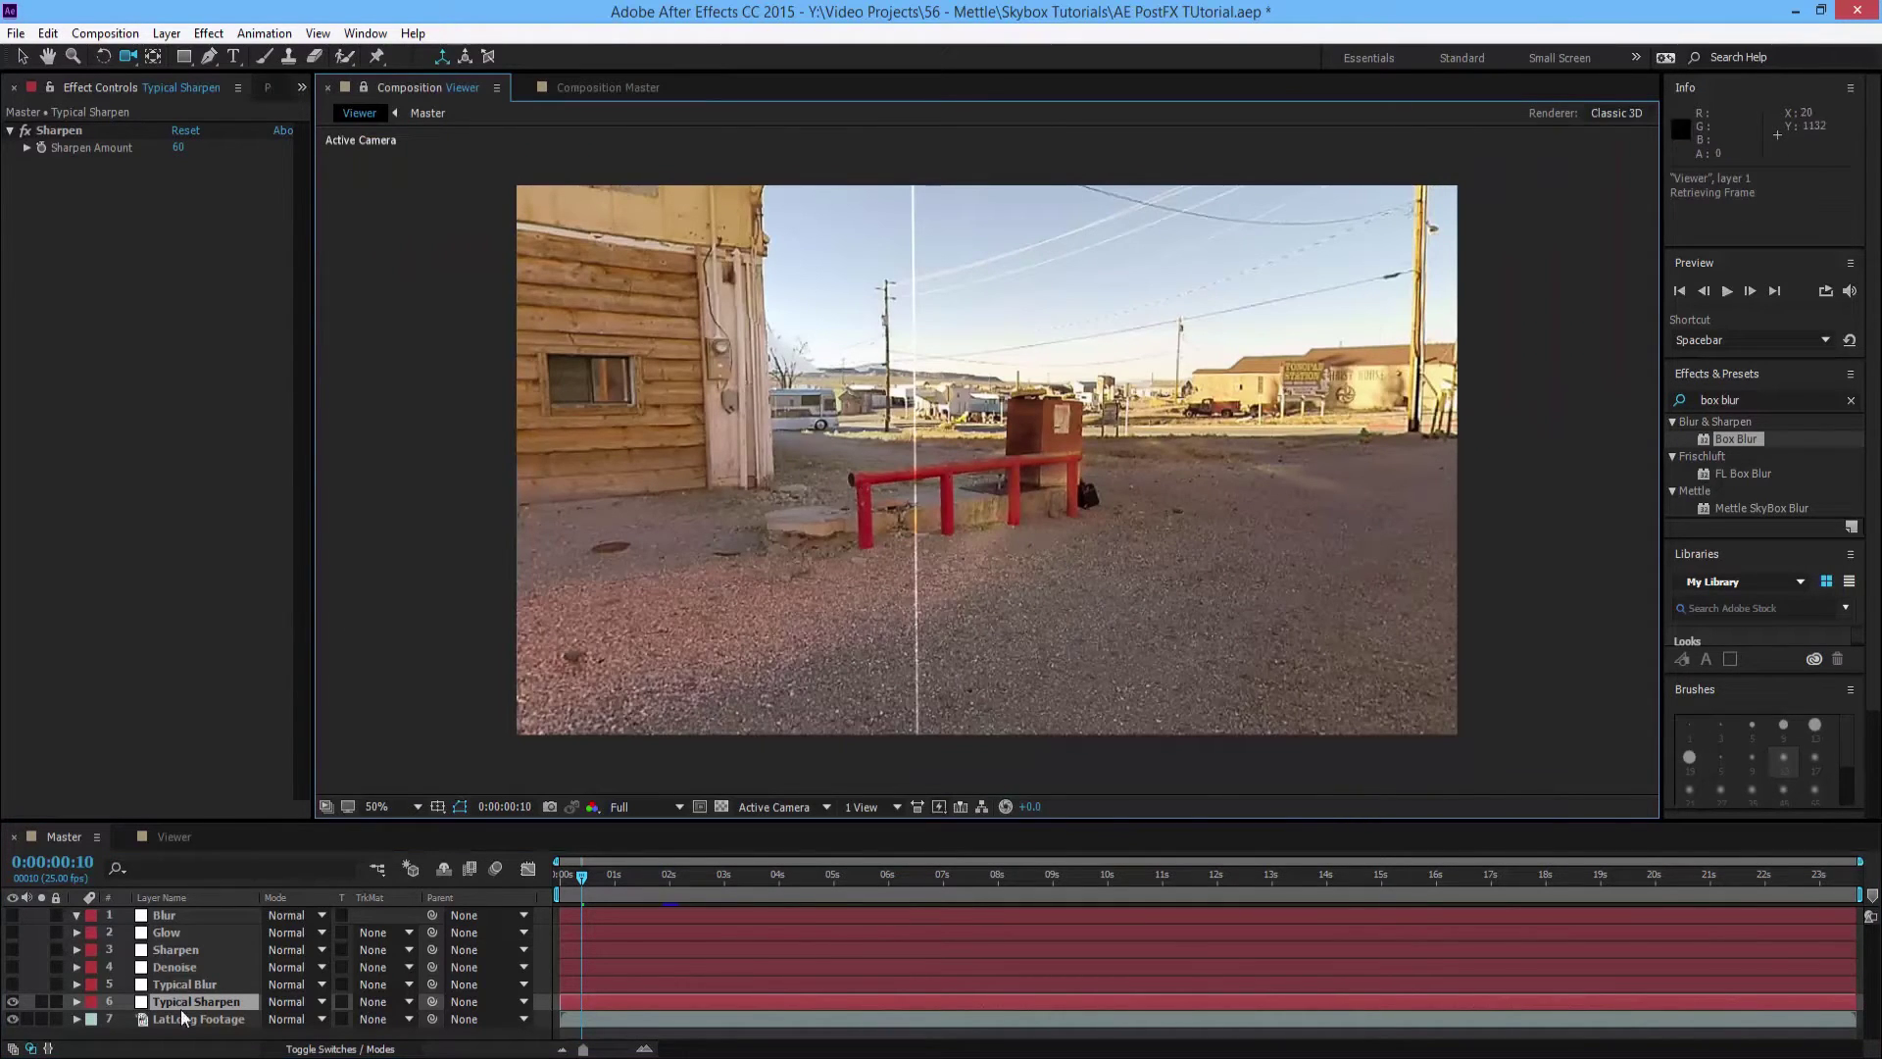
left_click(13, 1000)
mouse_move(1098, 505)
left_mouse_down()
mouse_move(988, 547)
mouse_move(968, 253)
mouse_move(961, 463)
mouse_move(959, 331)
left_mouse_up()
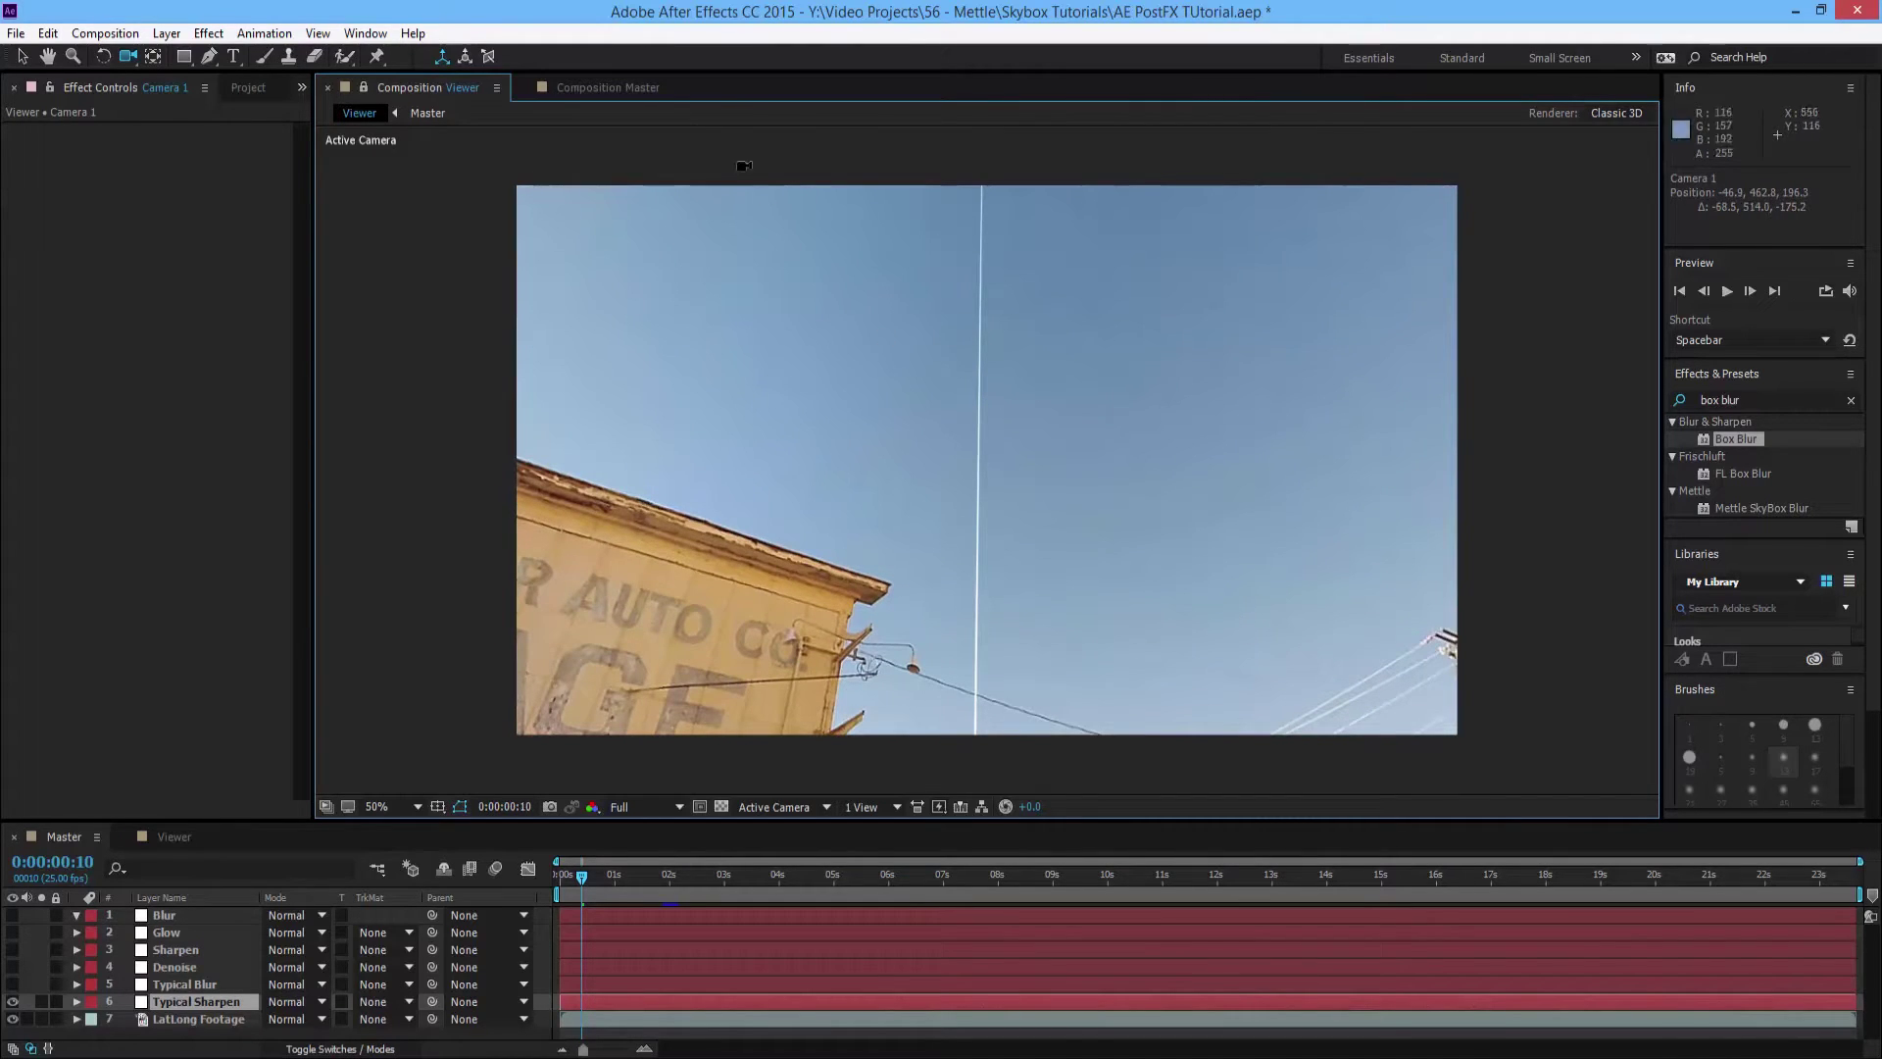
Return to the flat Master comp with Typical Sharpen selected, showing Sharpen amount 60
left_click(649, 86)
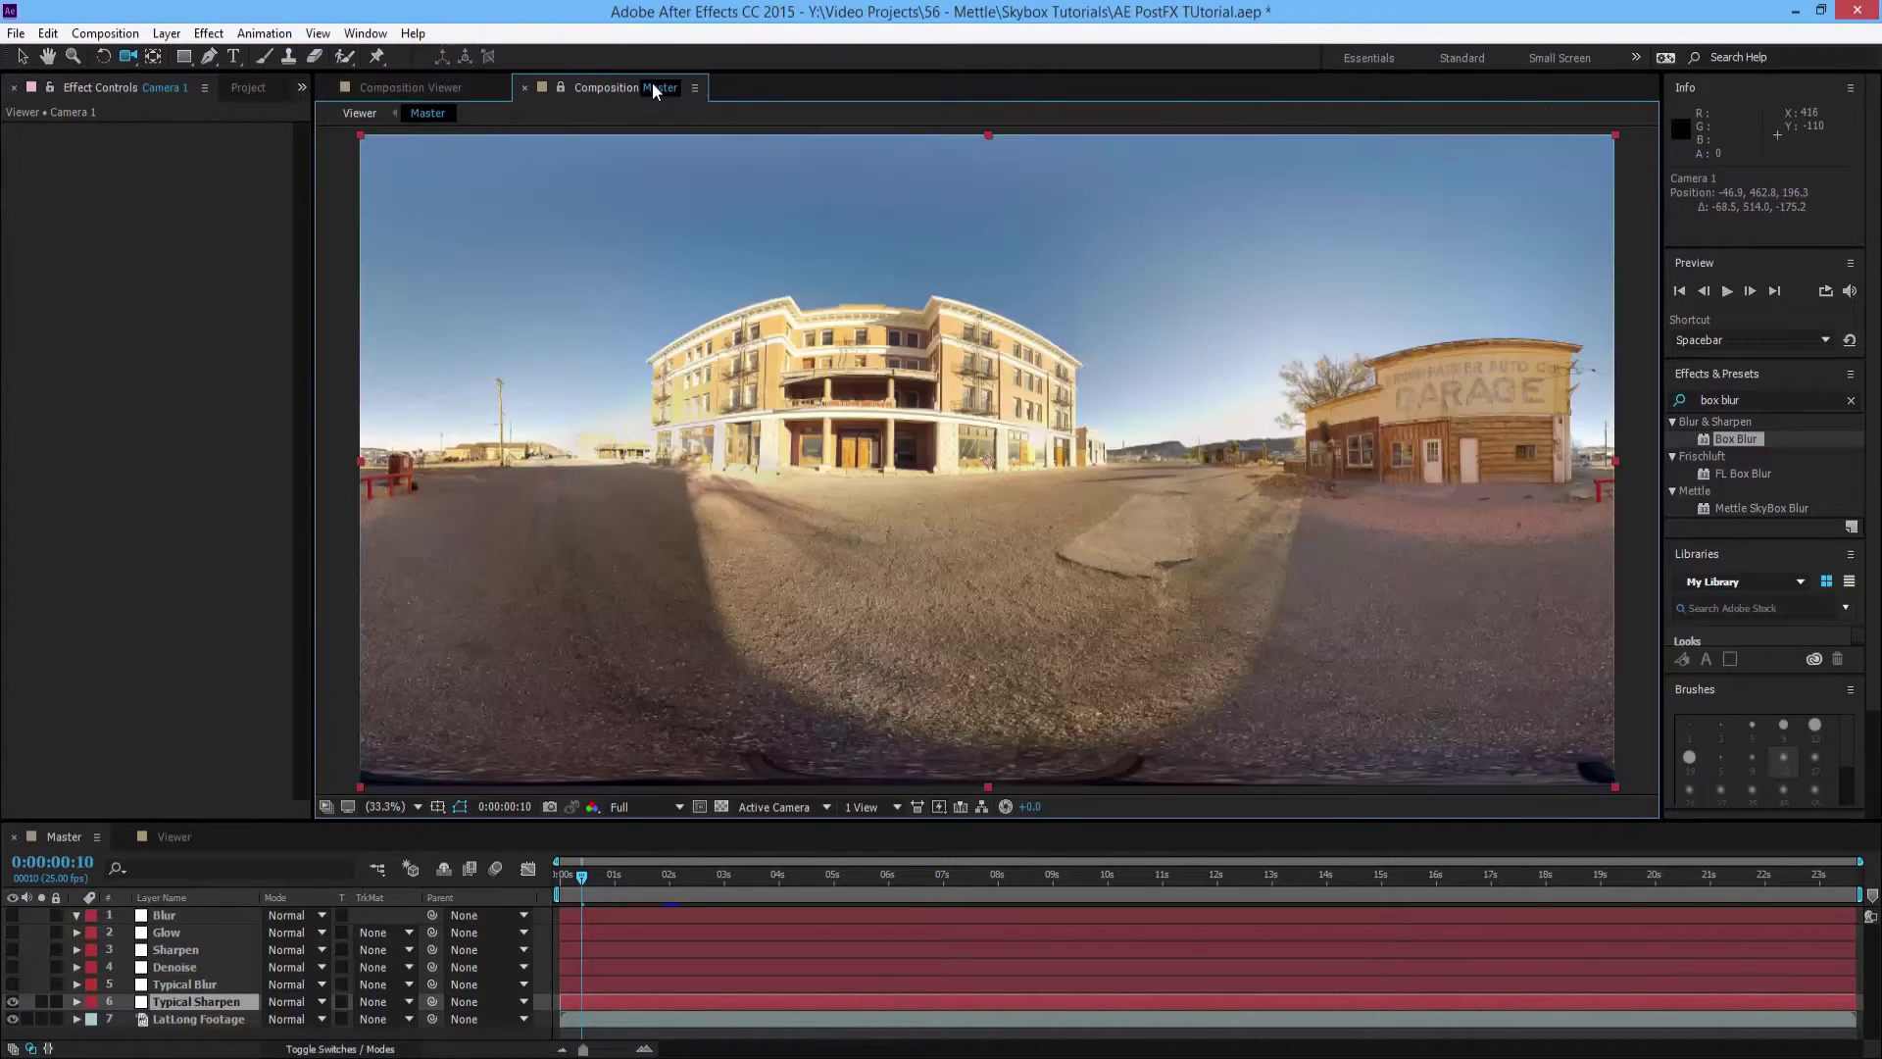
left_click(227, 1002)
Select the SkyBox Sharpen layer, then orbit Camera 1 past the garage wall to the red bench and poles
left_click(149, 996)
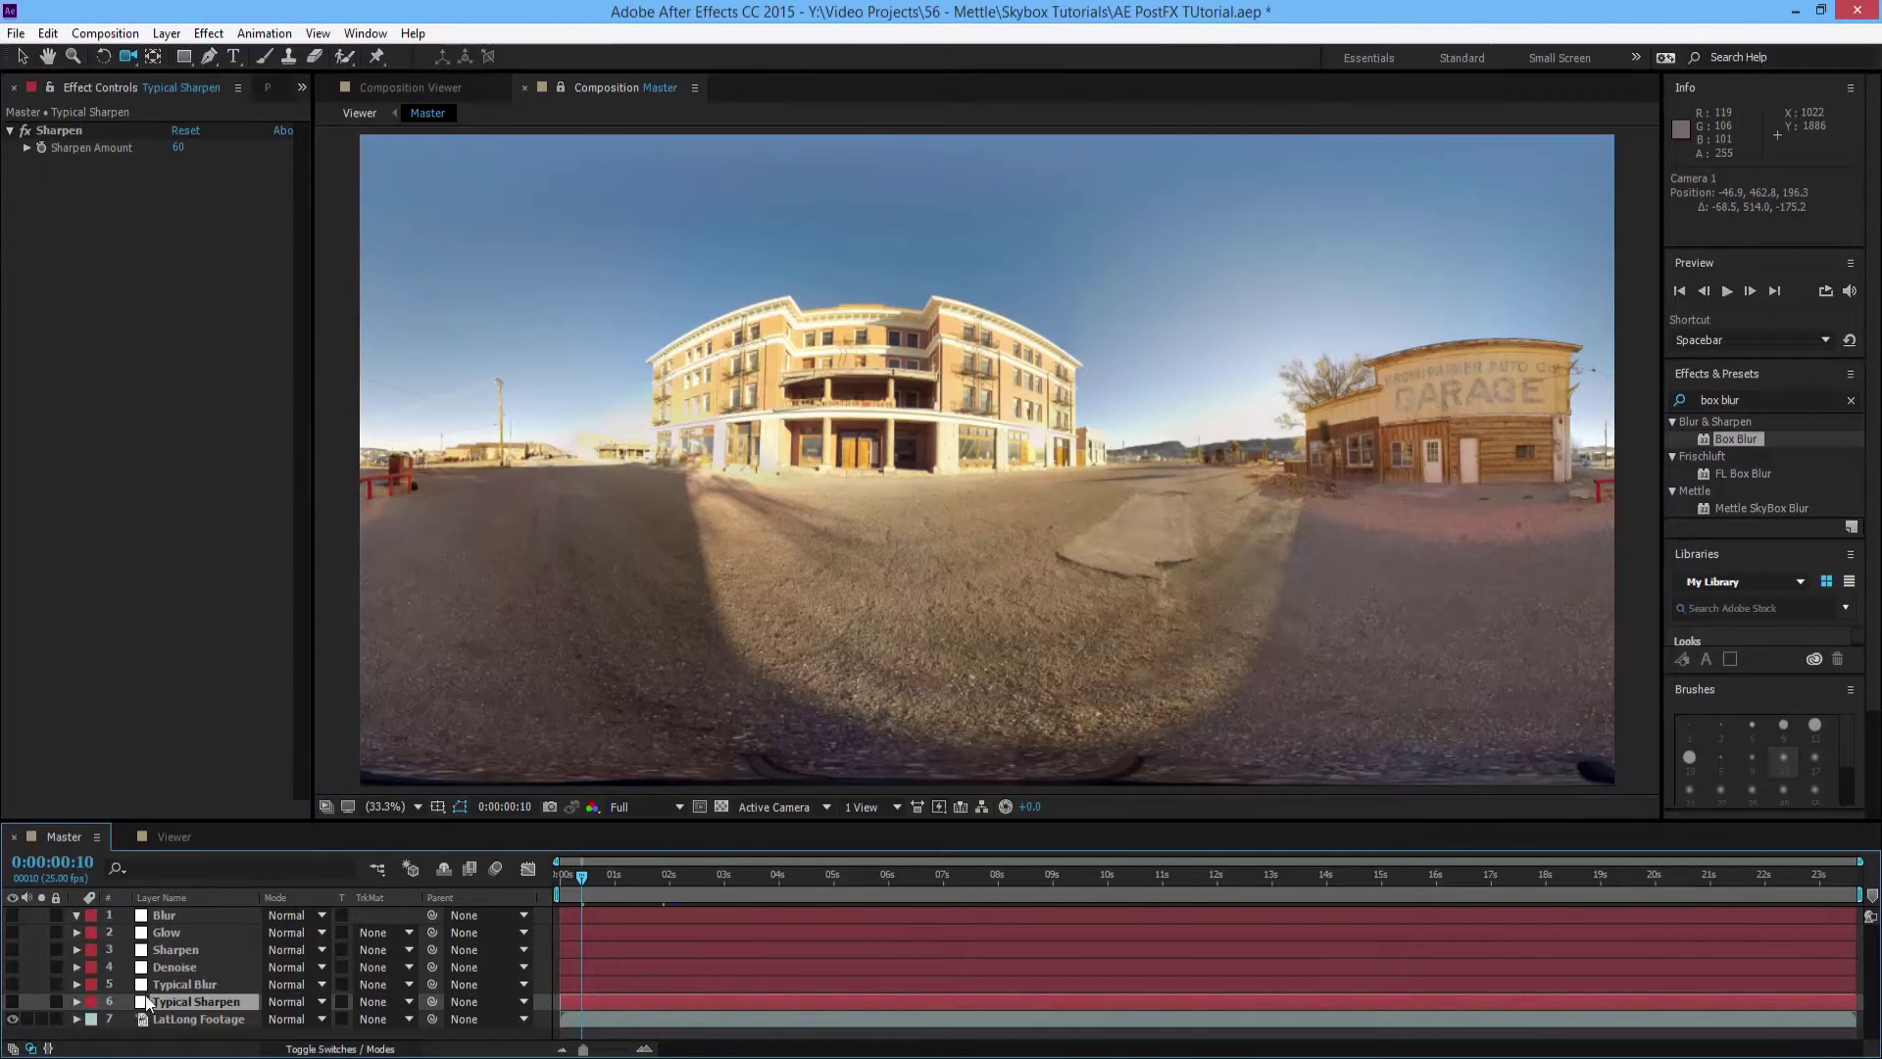
left_click(177, 949)
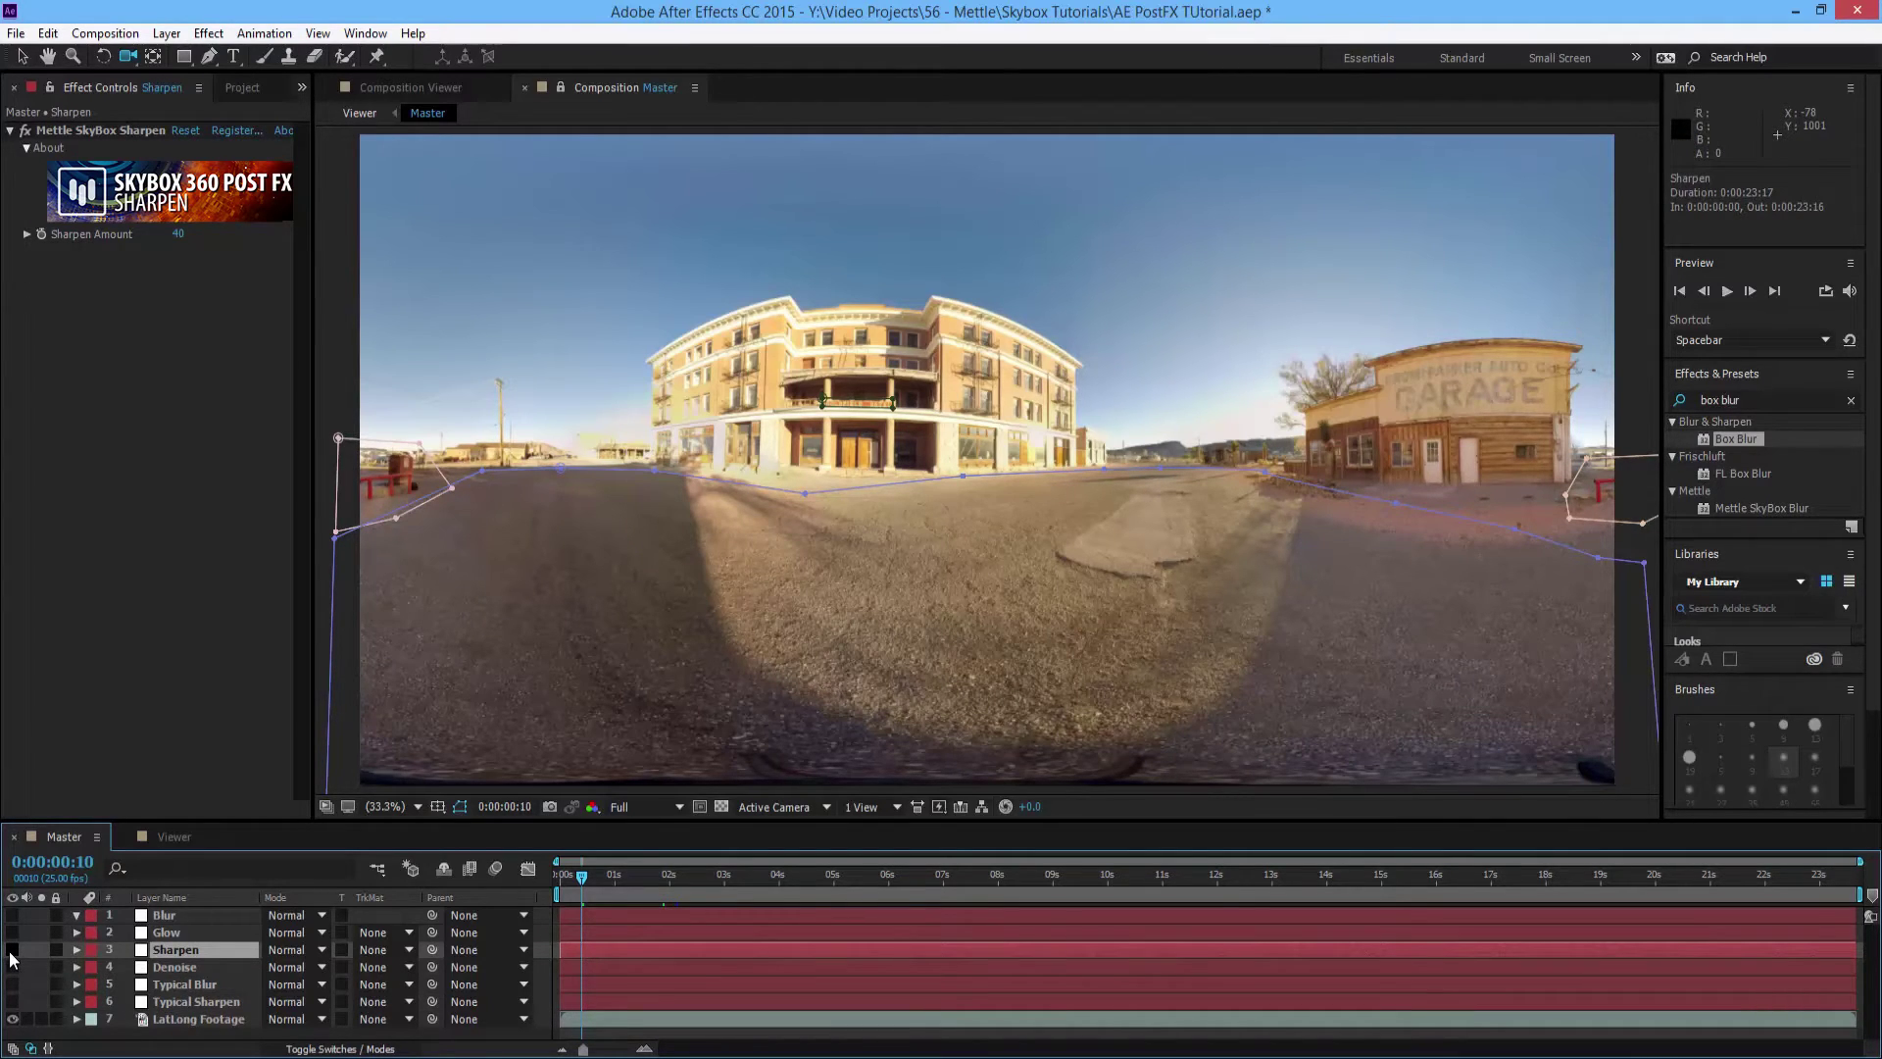
left_click(174, 836)
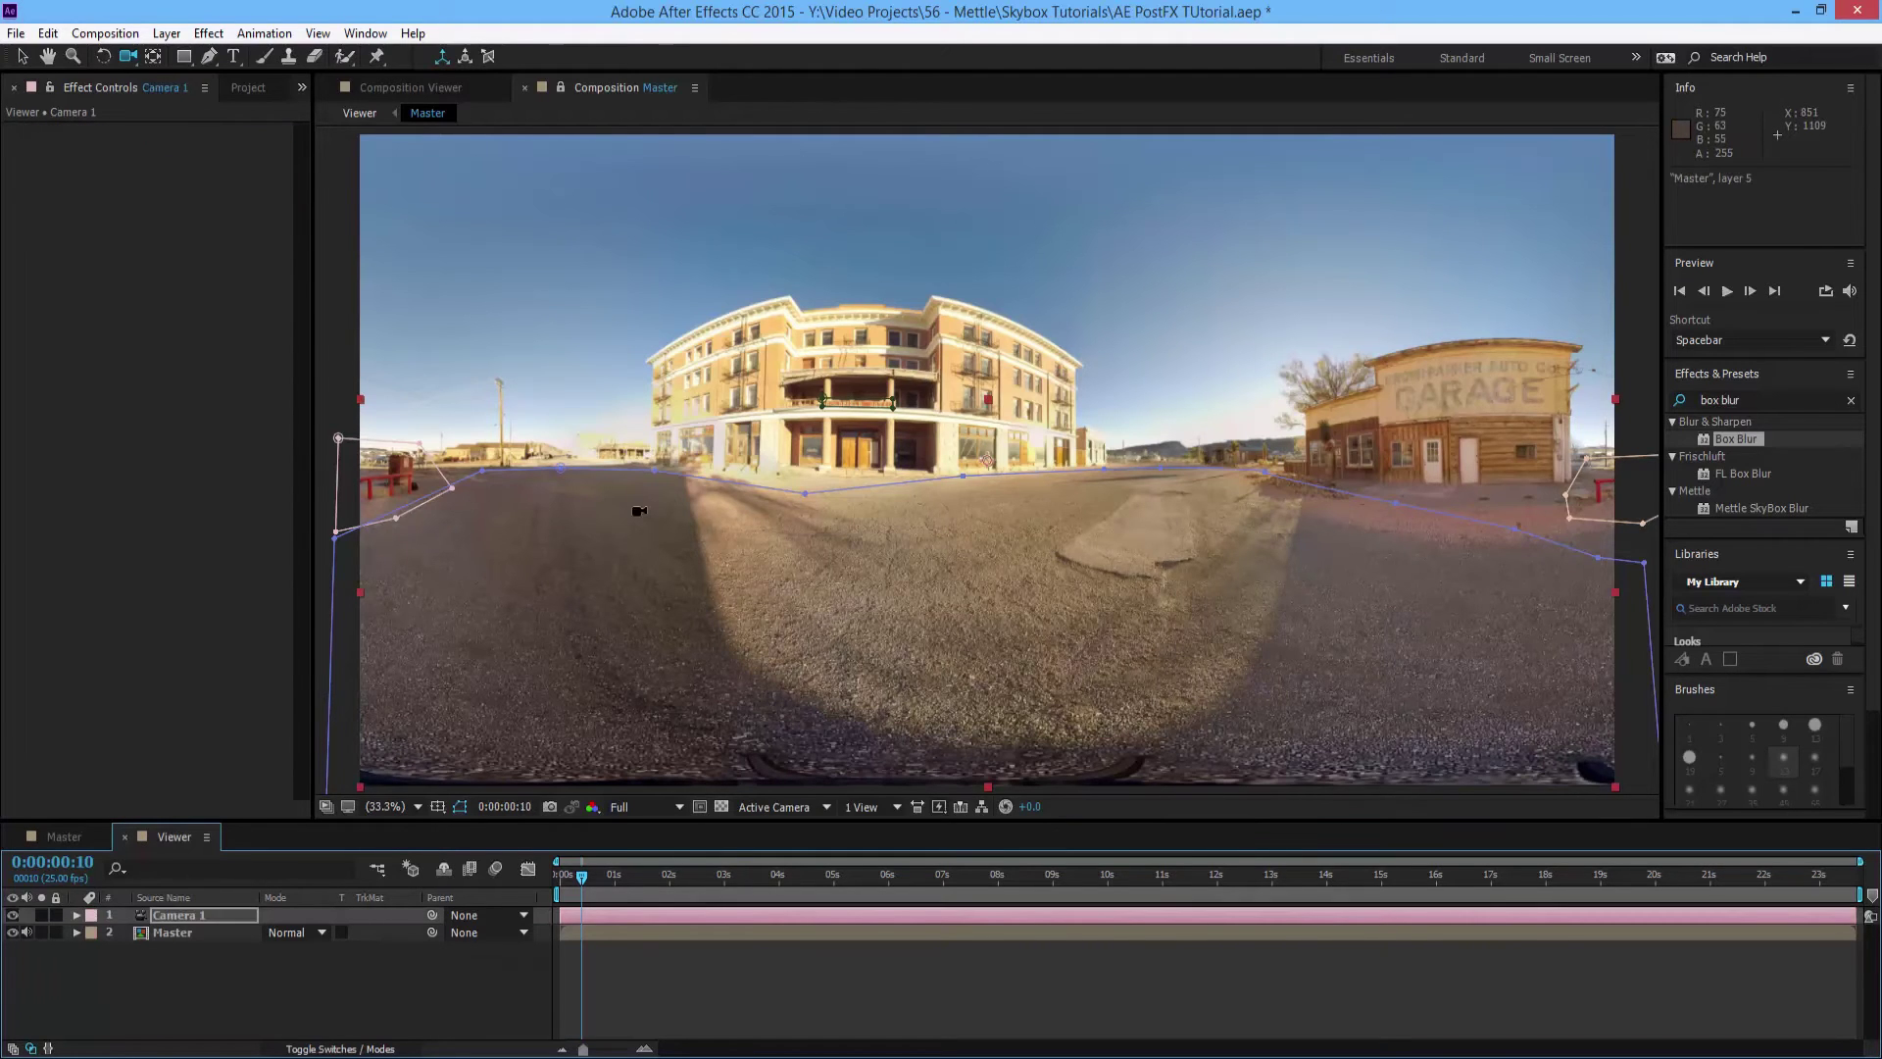
left_click(432, 88)
mouse_move(745, 411)
left_mouse_down()
mouse_move(816, 363)
mouse_move(759, 334)
left_mouse_up()
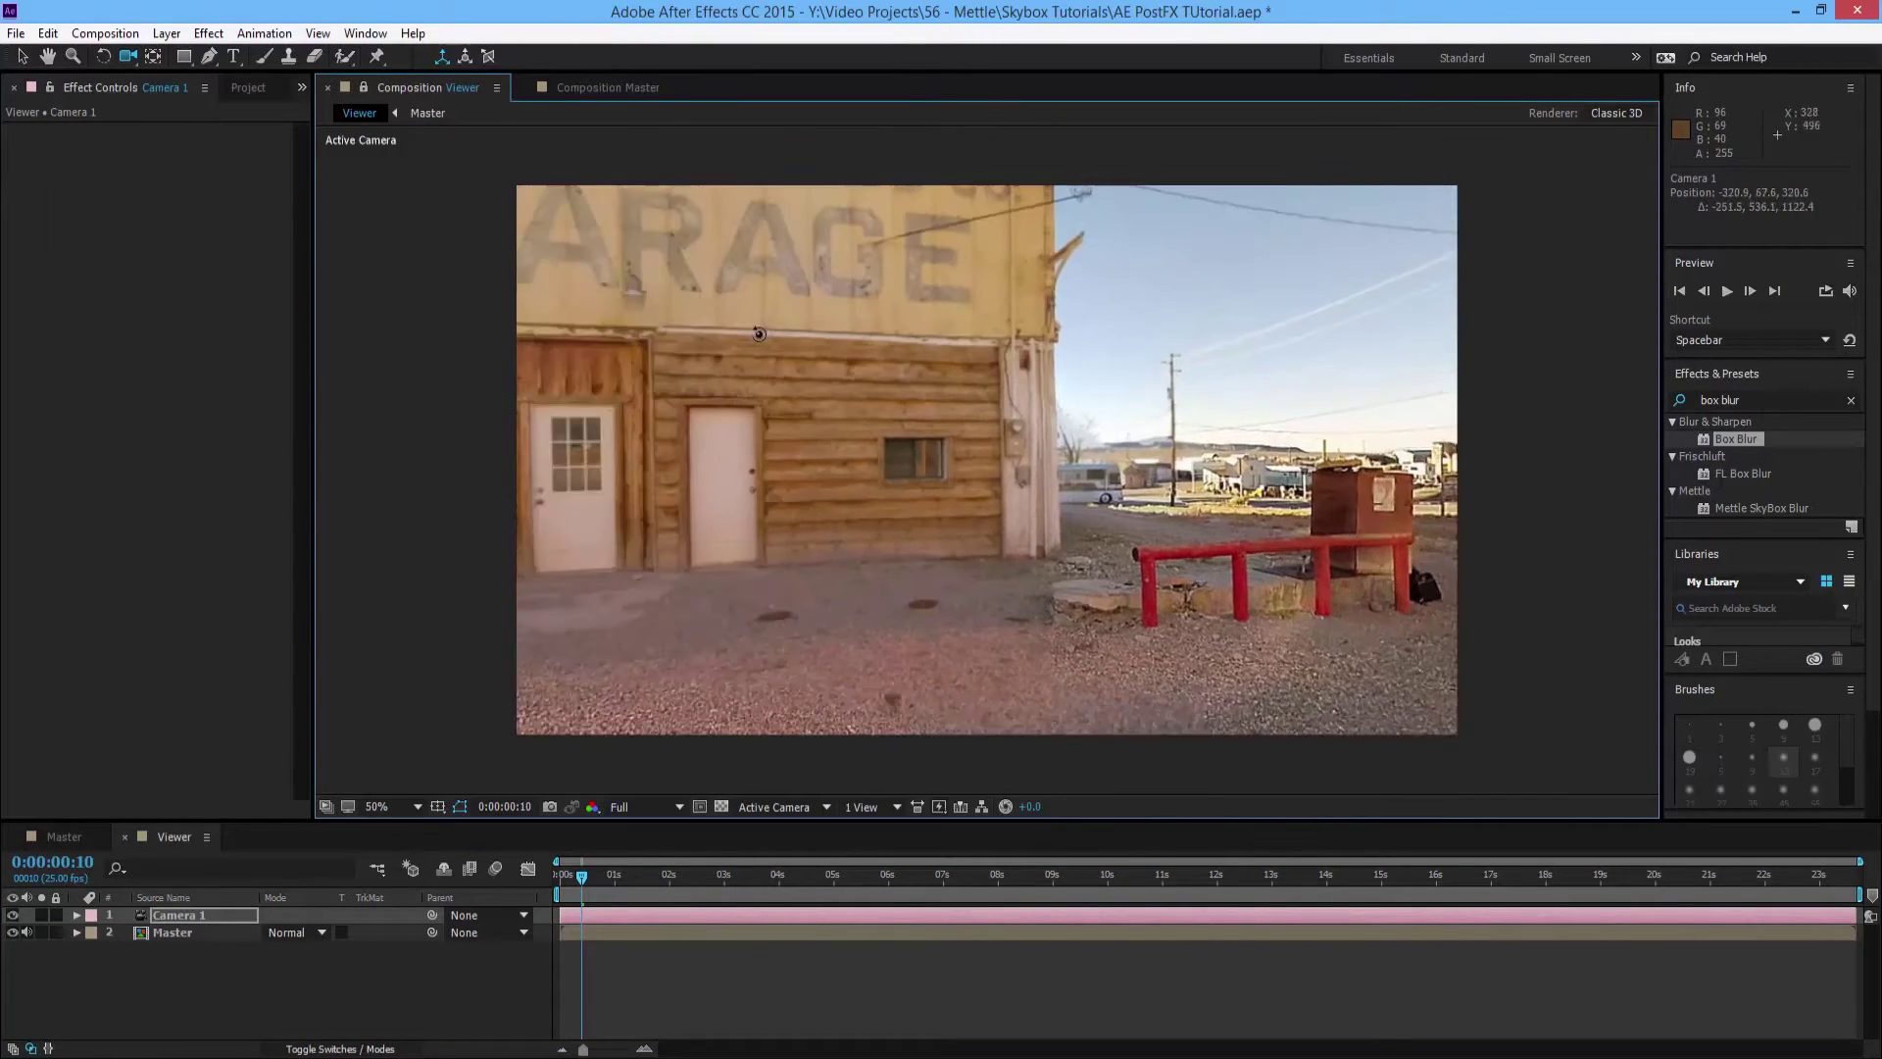
mouse_move(759, 334)
left_mouse_down()
mouse_move(843, 339)
mouse_move(874, 446)
left_mouse_up()
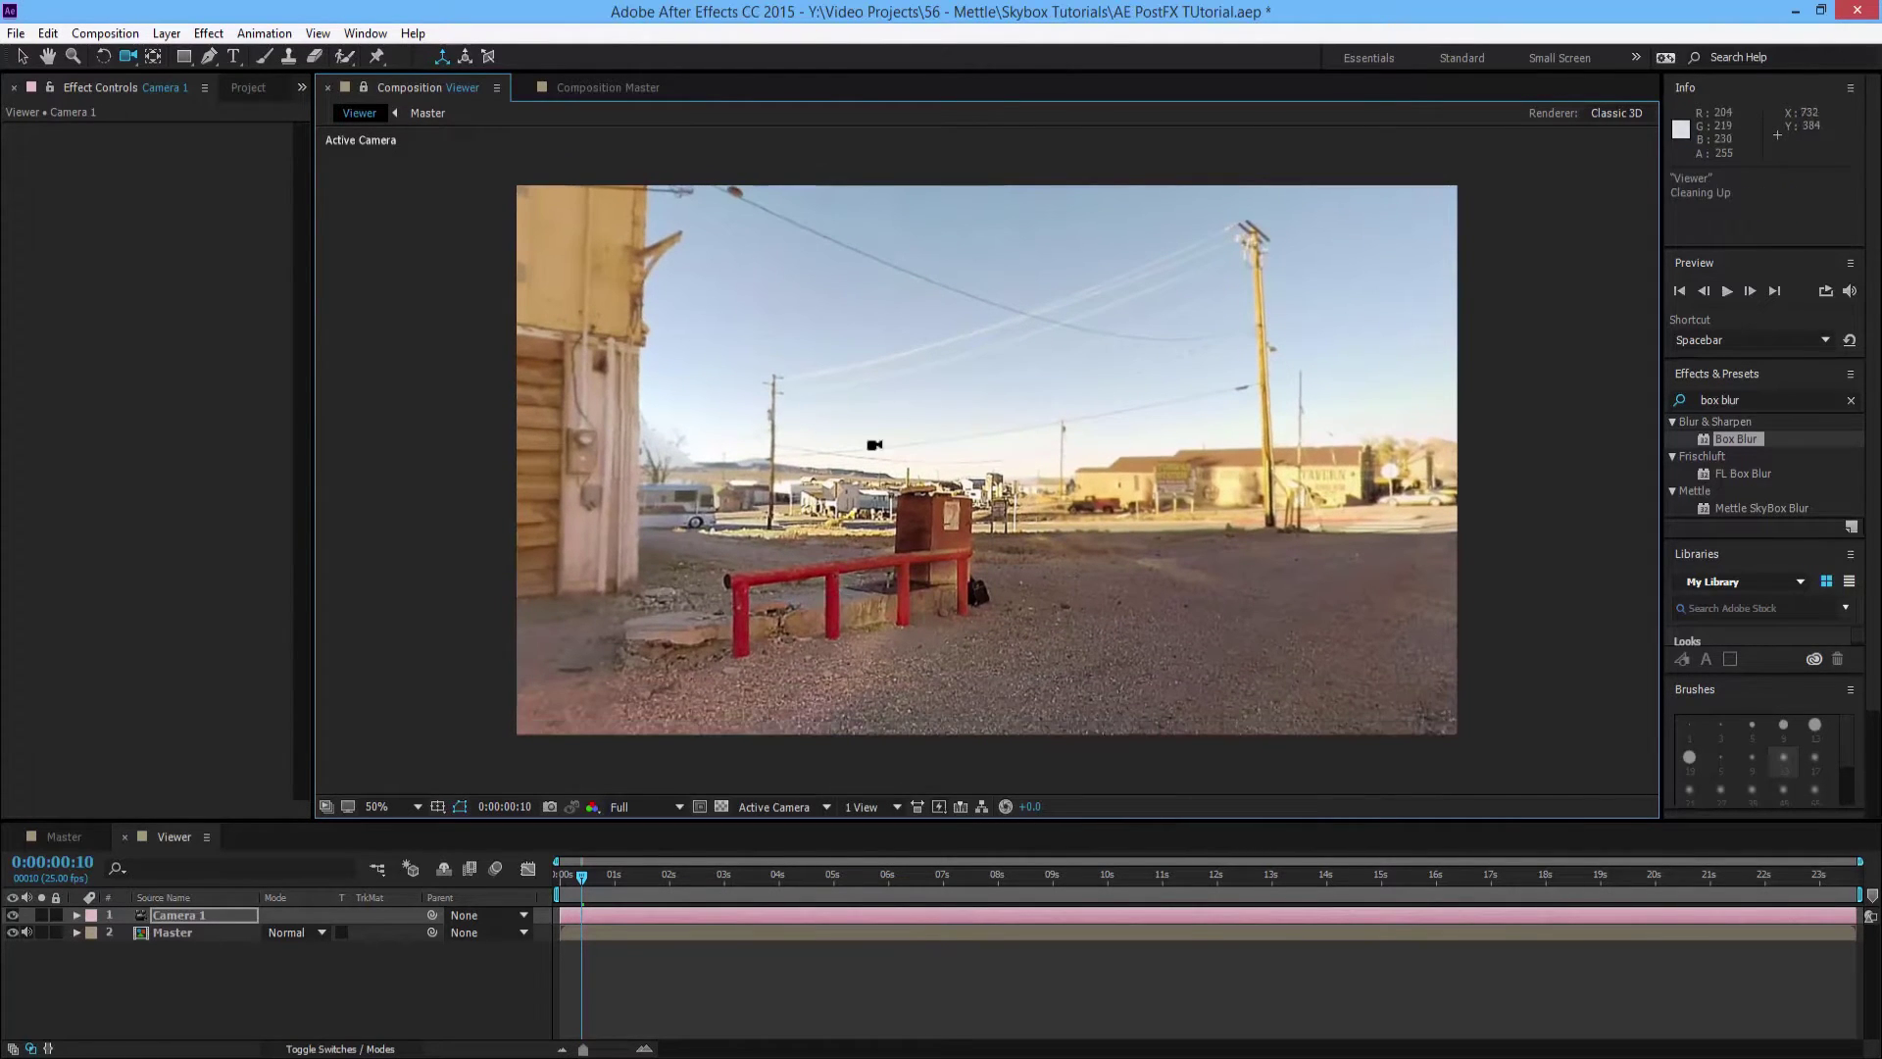
Enable the SkyBox Sharpen layer and compare its seamless sharpened gravel in the Master comp
left_click(618, 92)
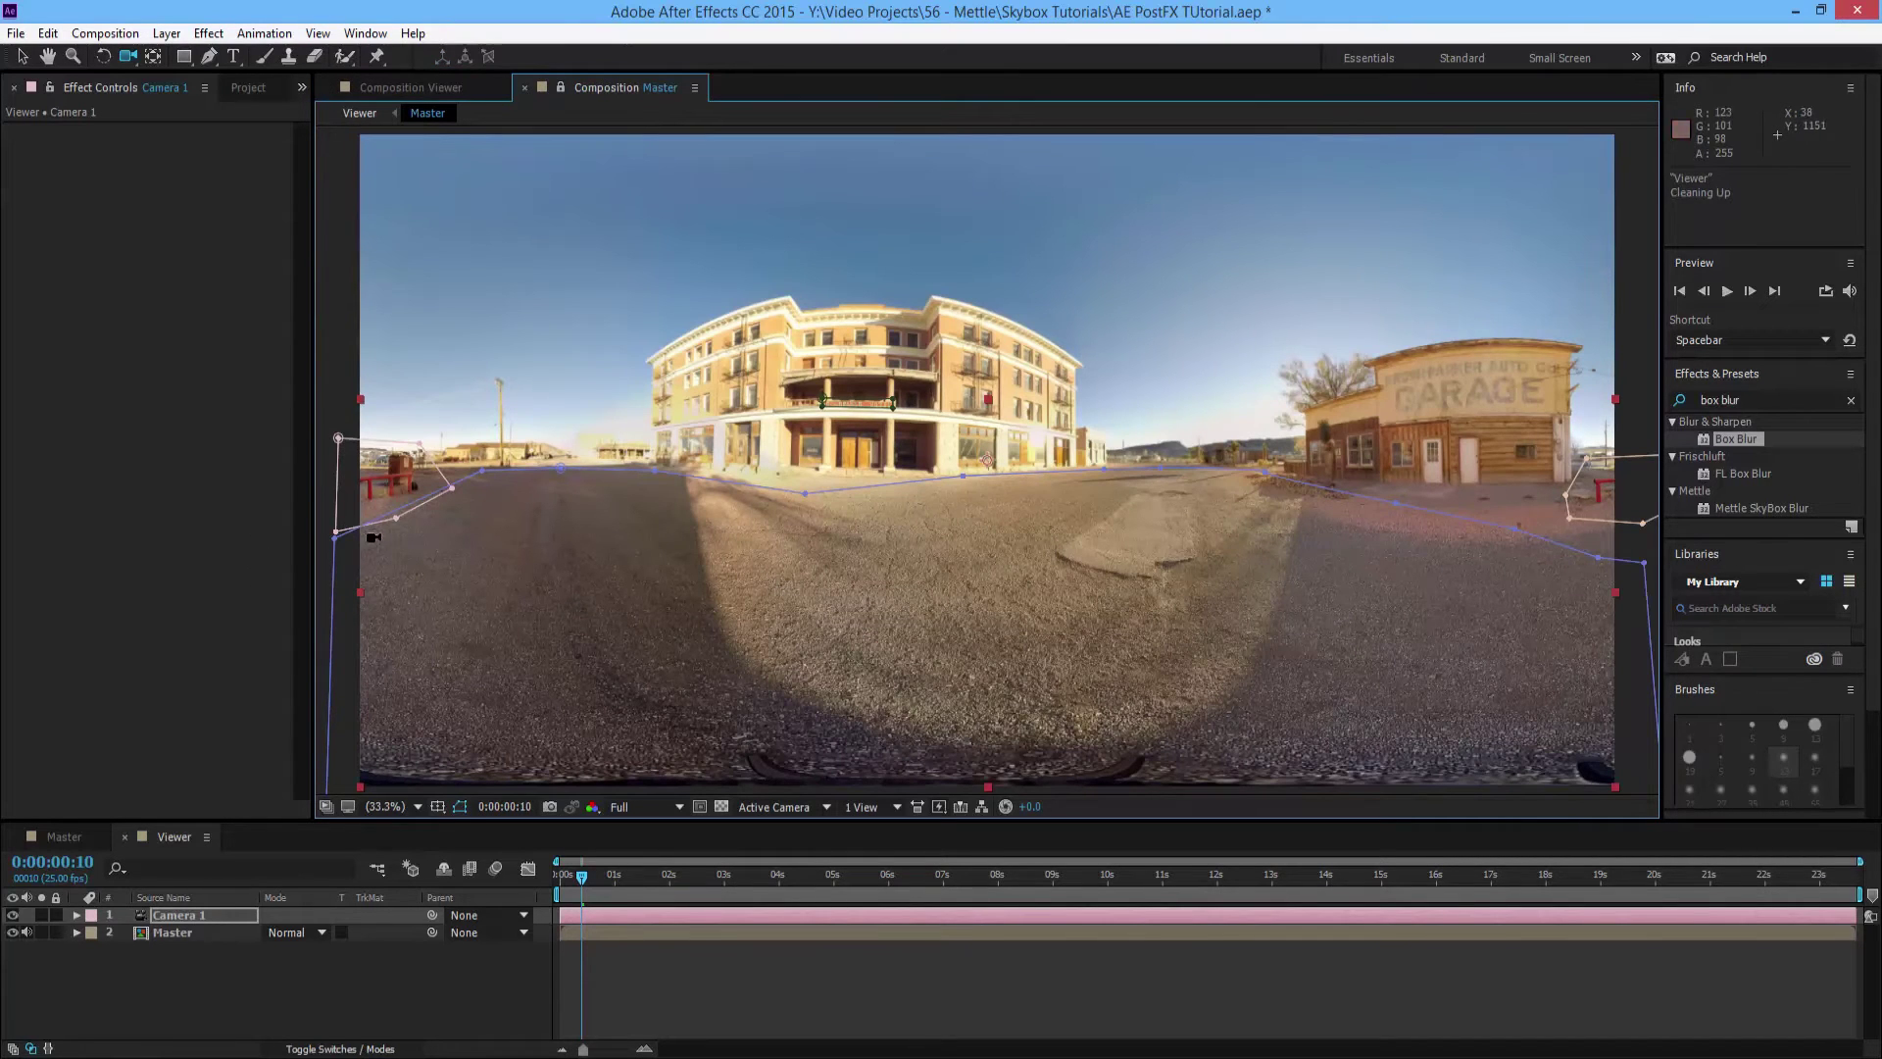
left_click(461, 90)
left_click(64, 836)
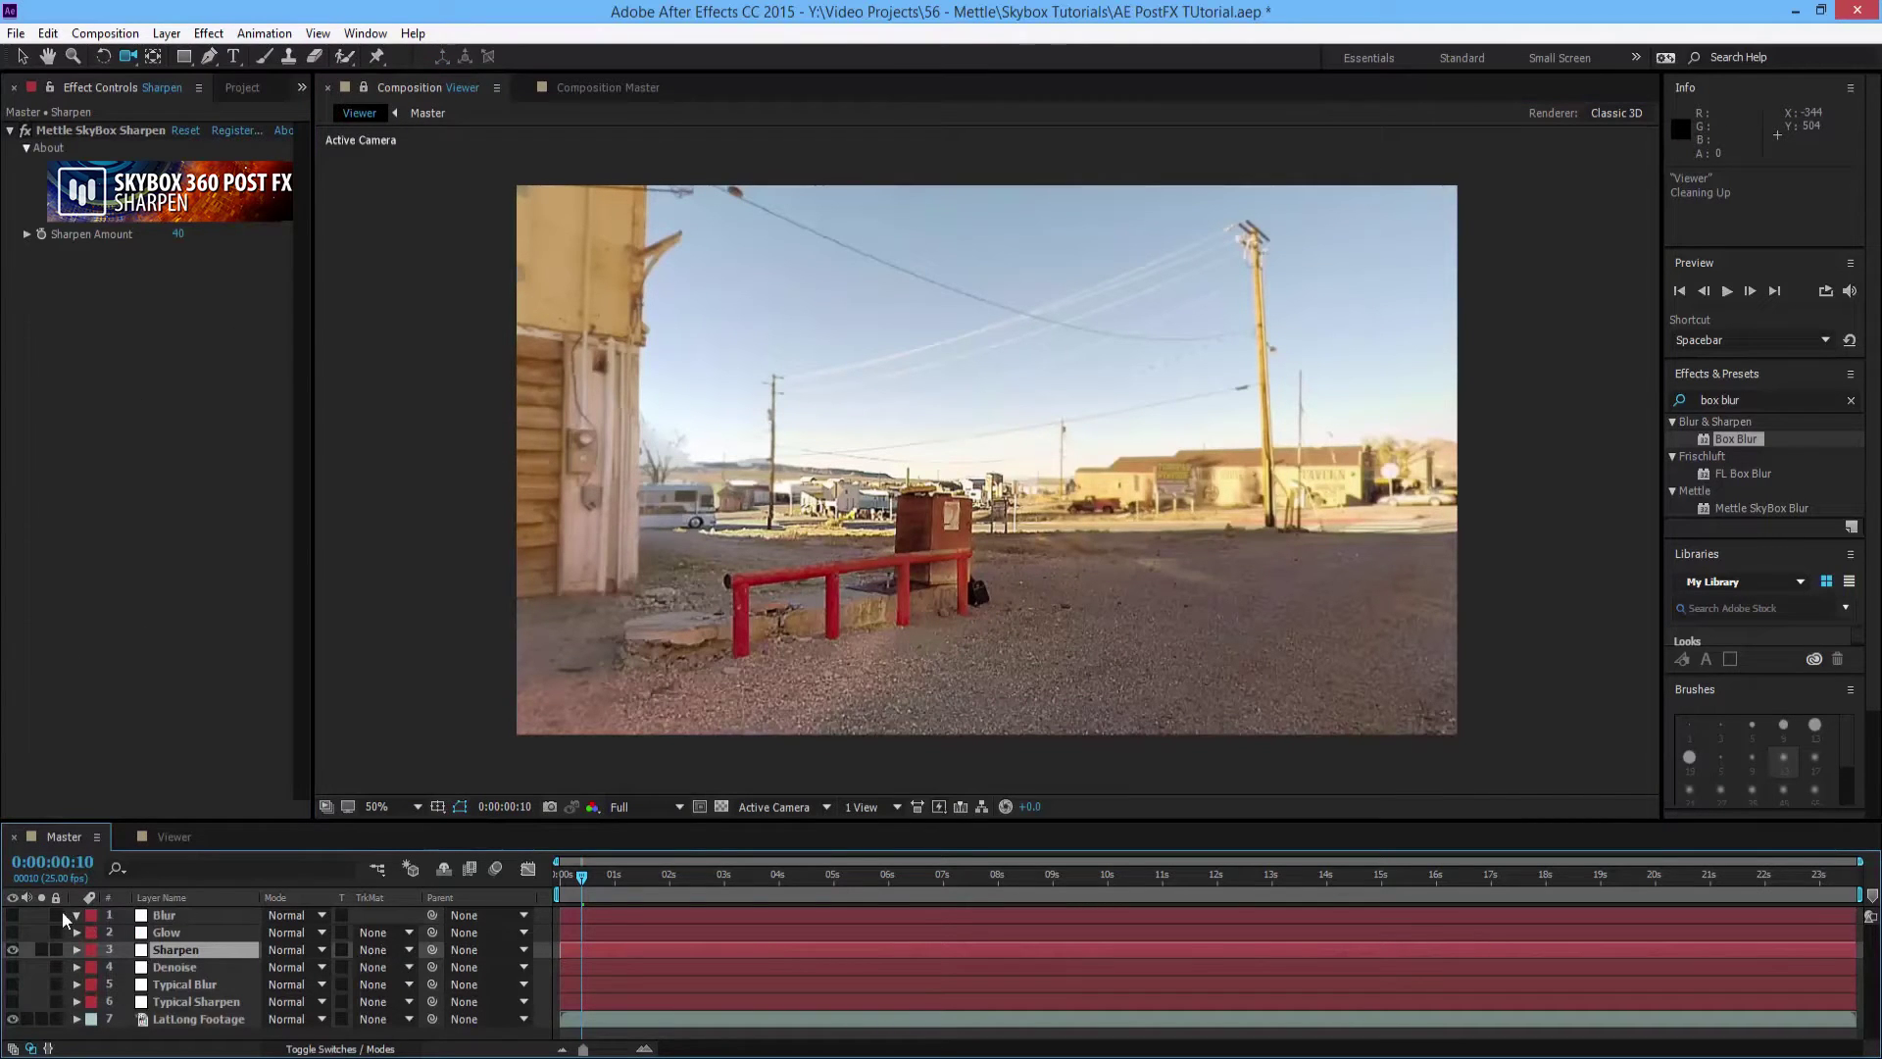
left_click(12, 950)
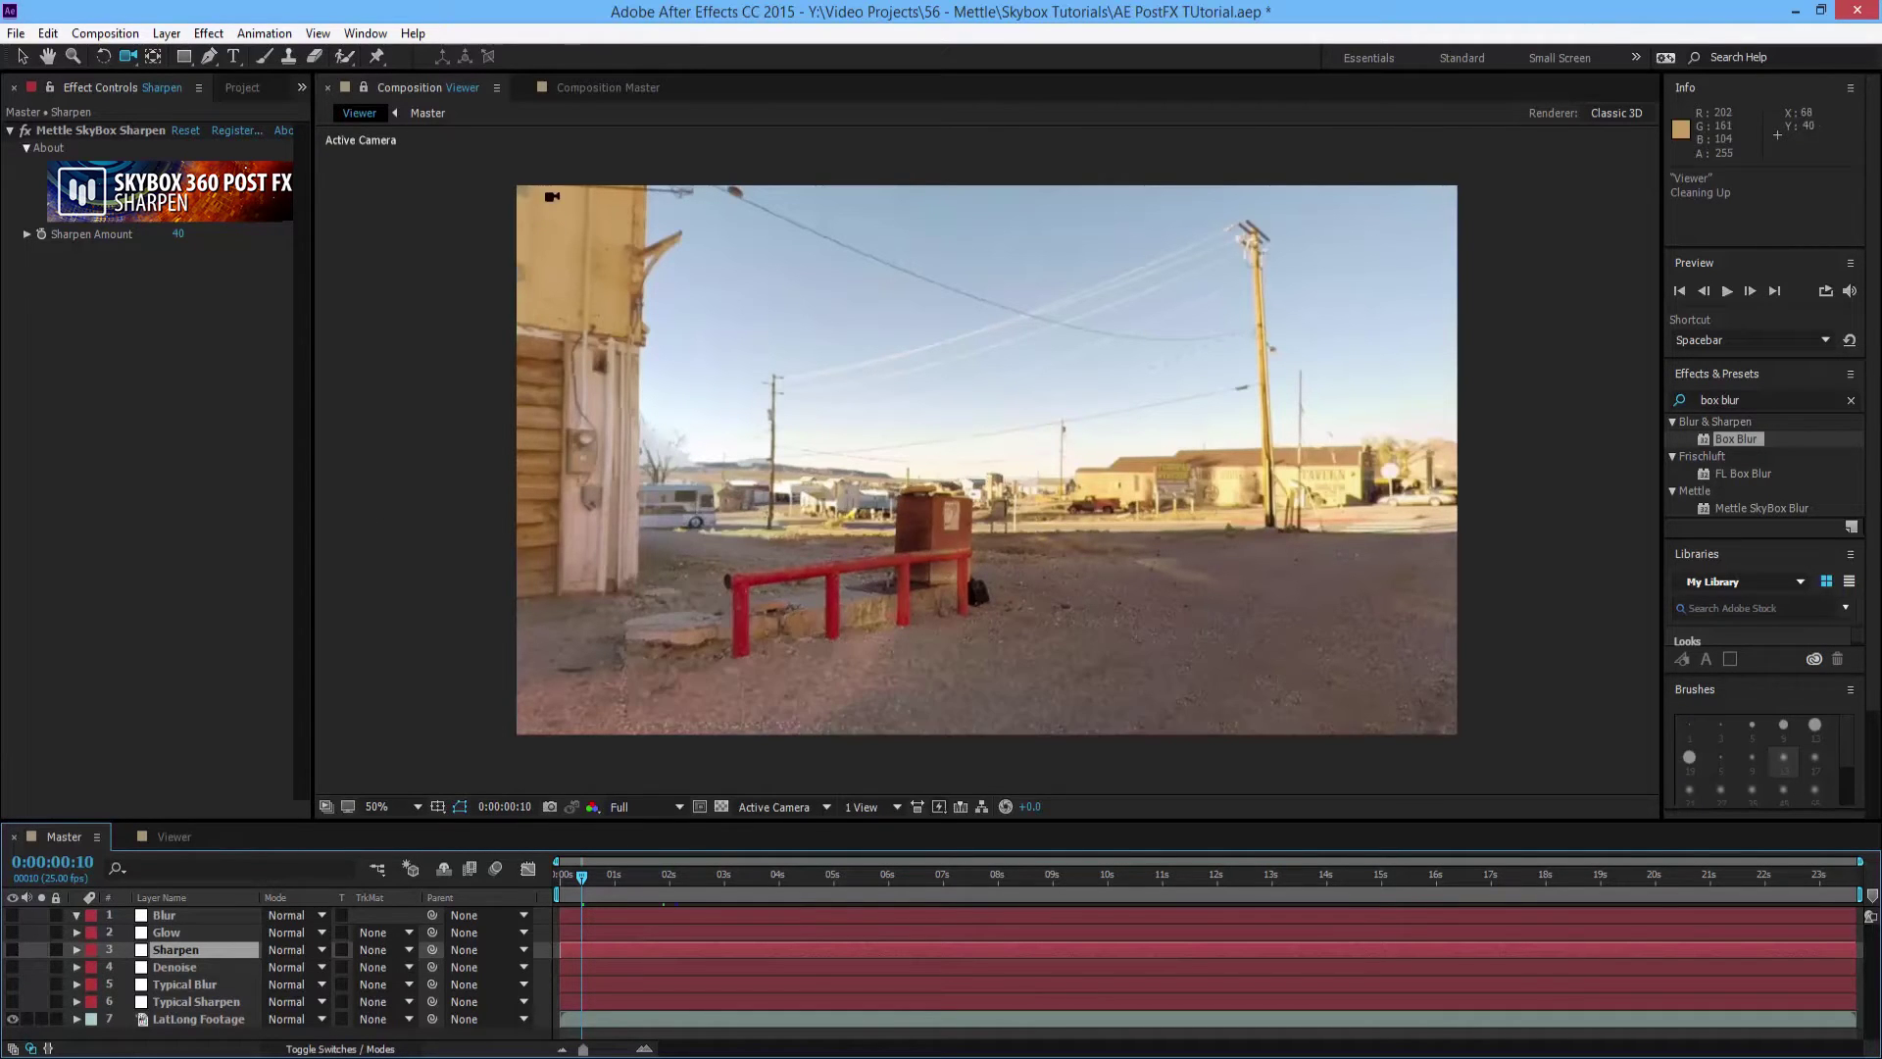
left_click(596, 88)
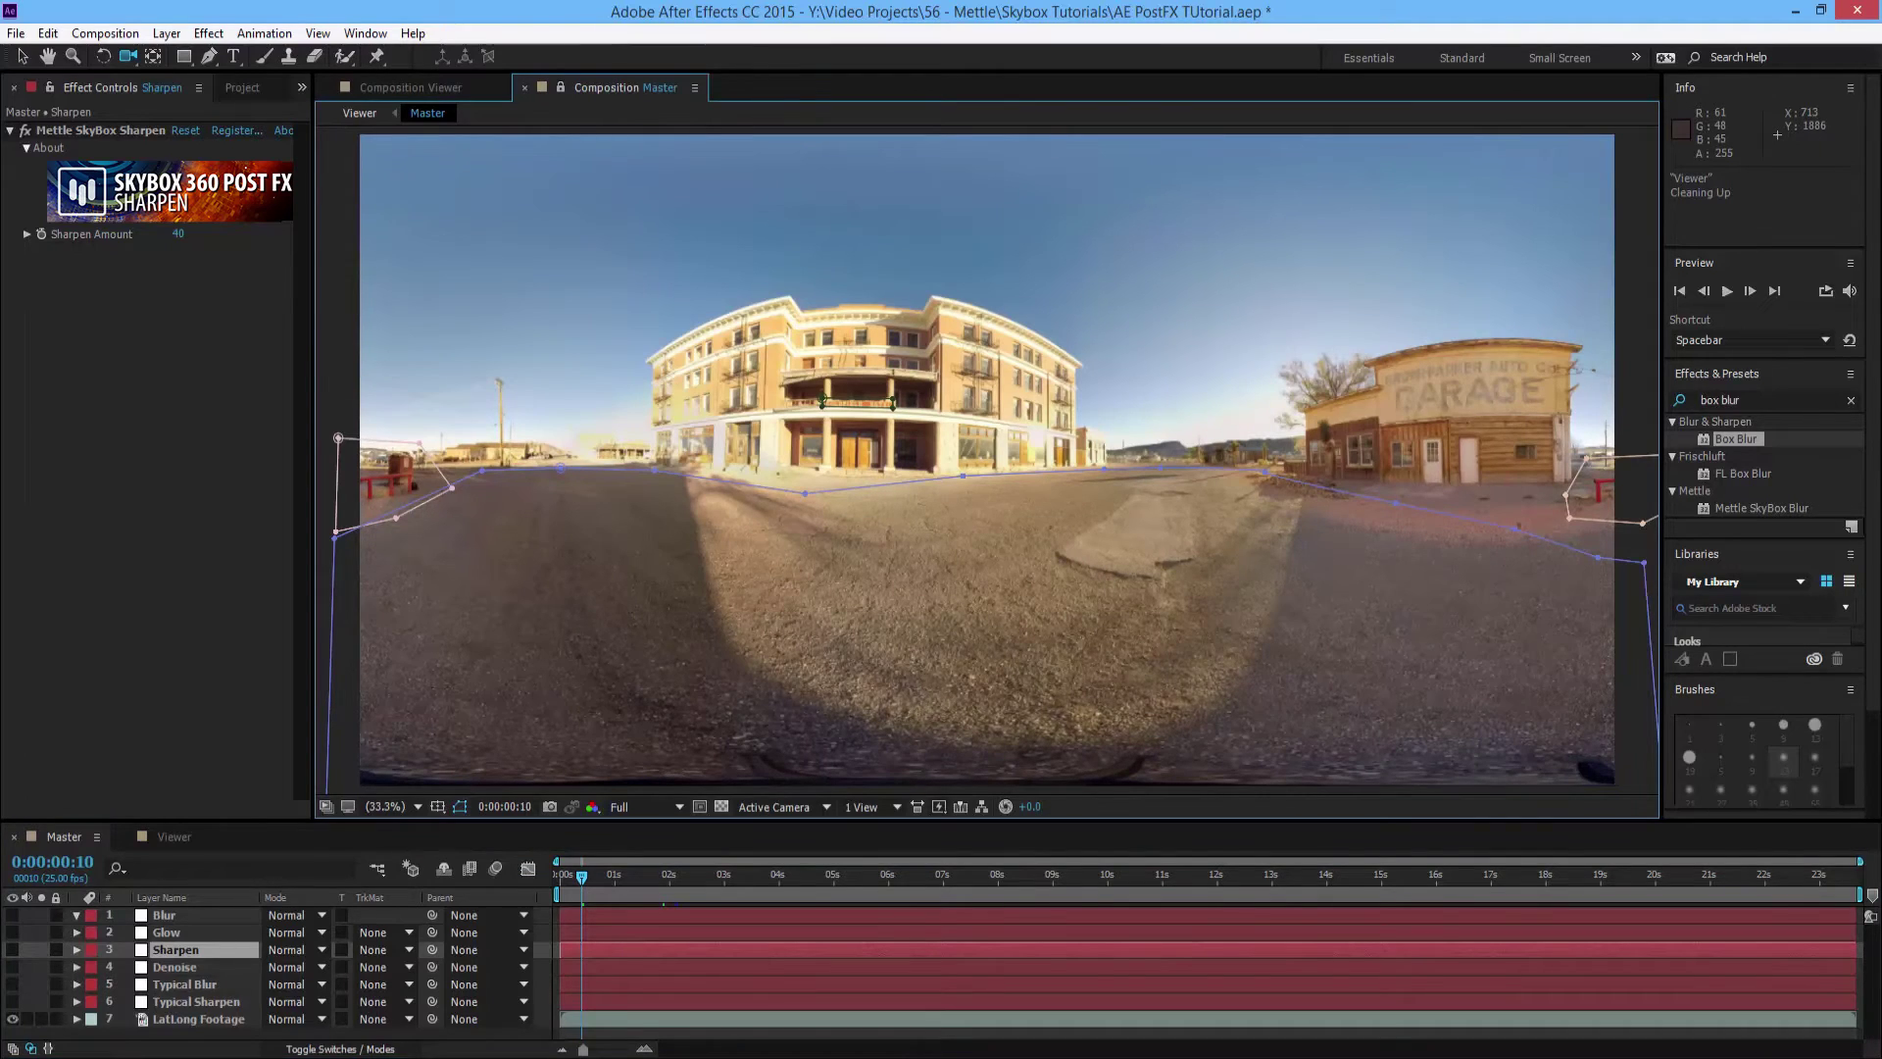
Enable the Glow layer, view its horizon glow in the Master comp, then orbit the camera toward the garage
left_click(176, 968)
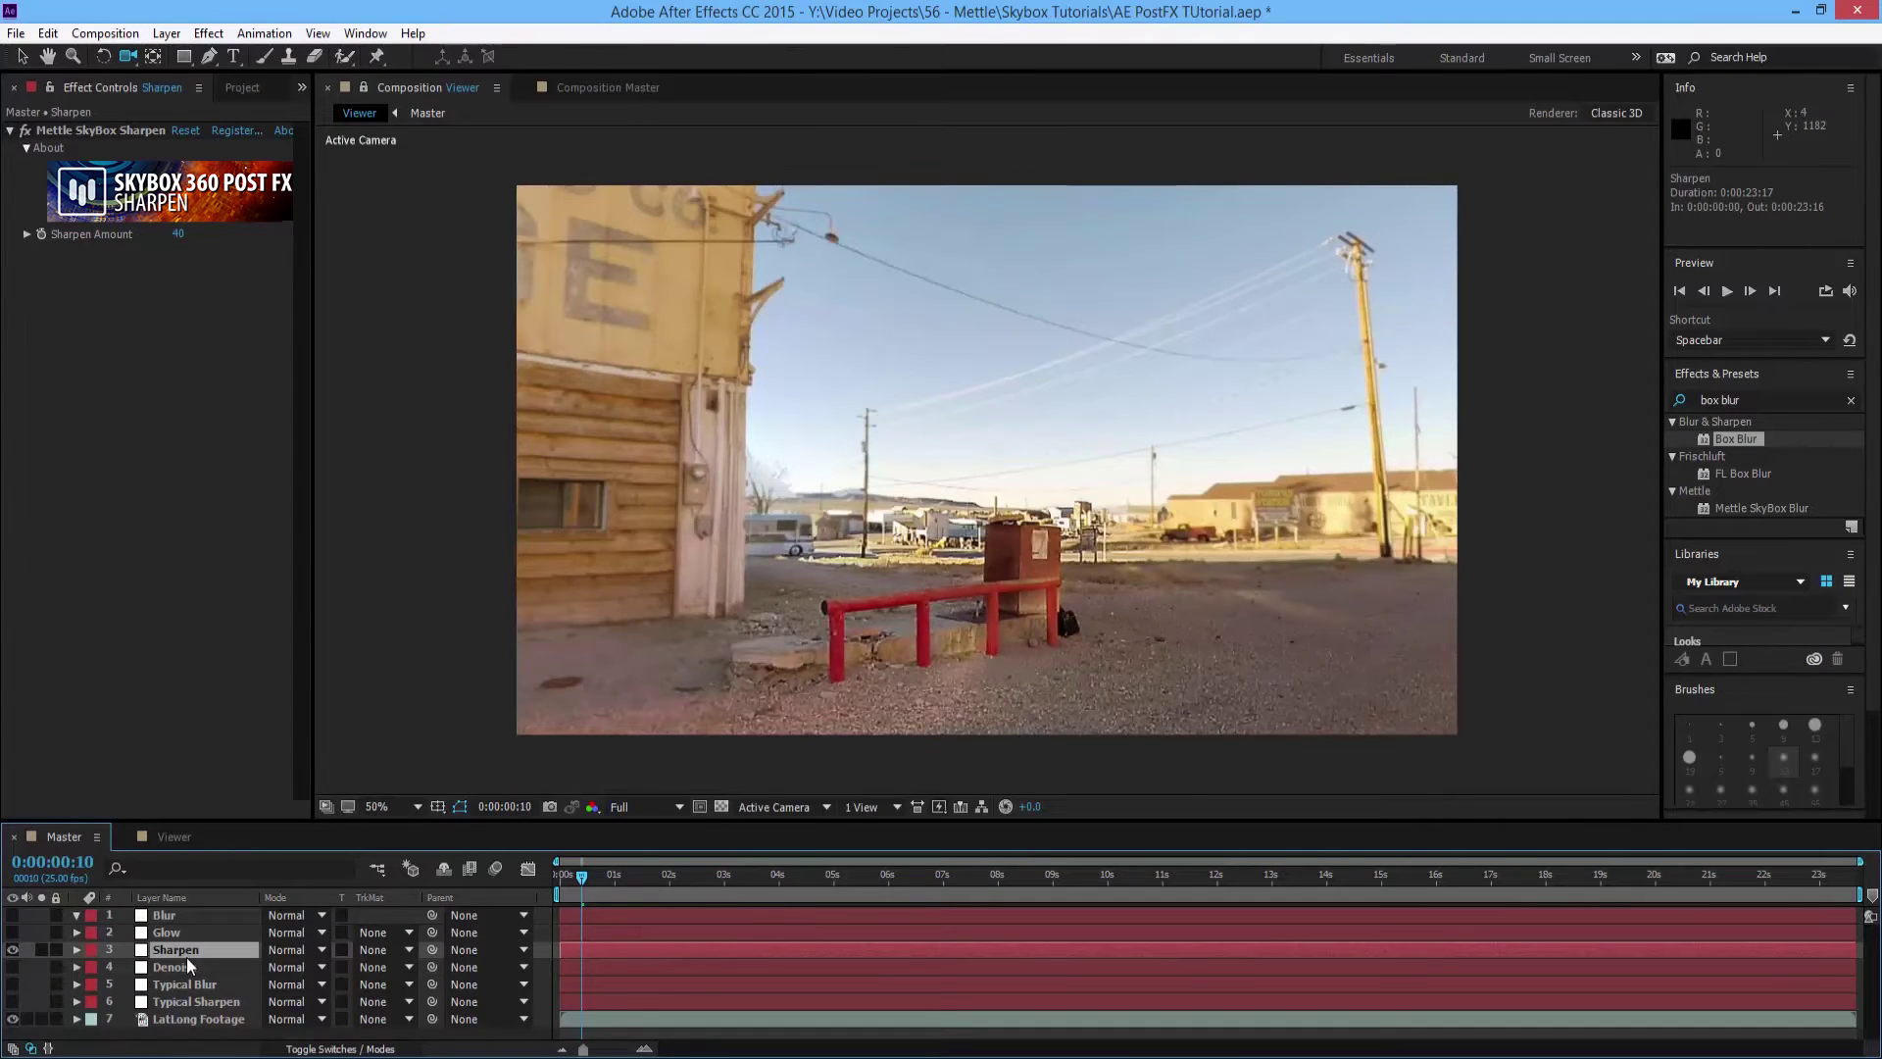
left_click(11, 932)
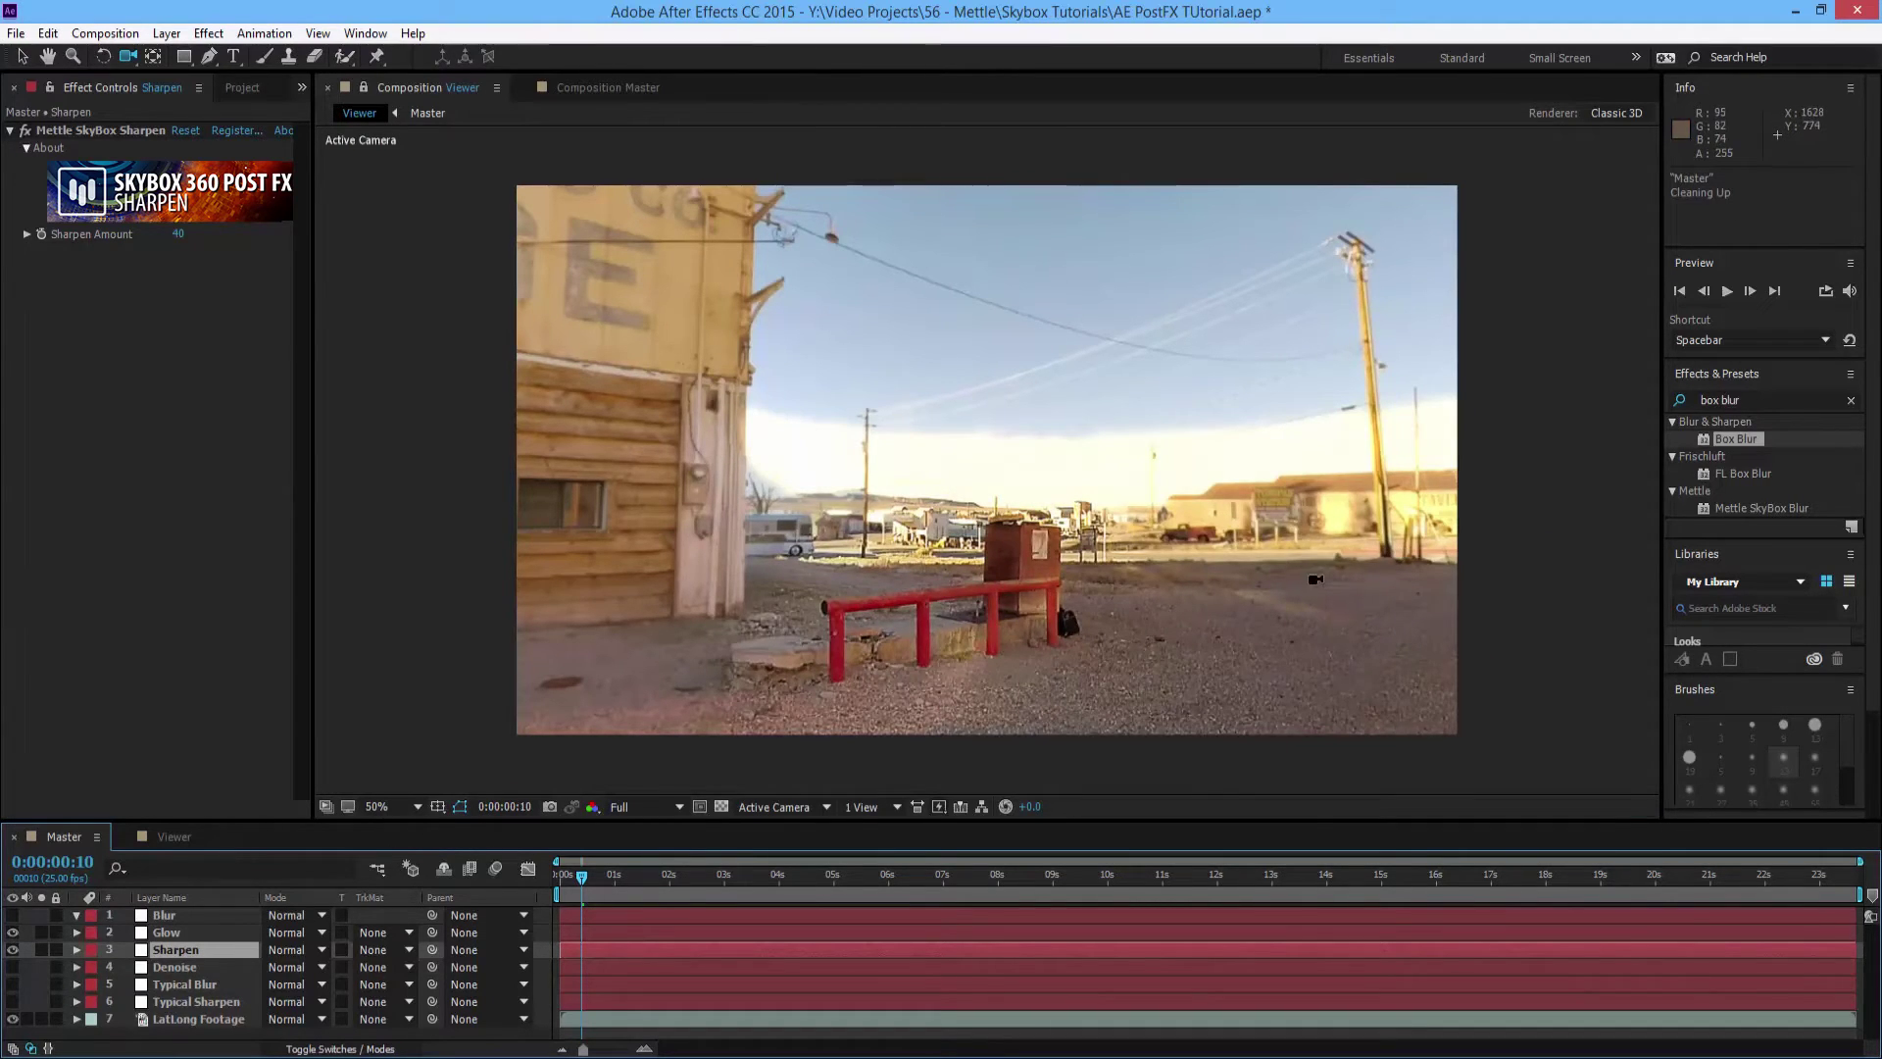
left_click(660, 90)
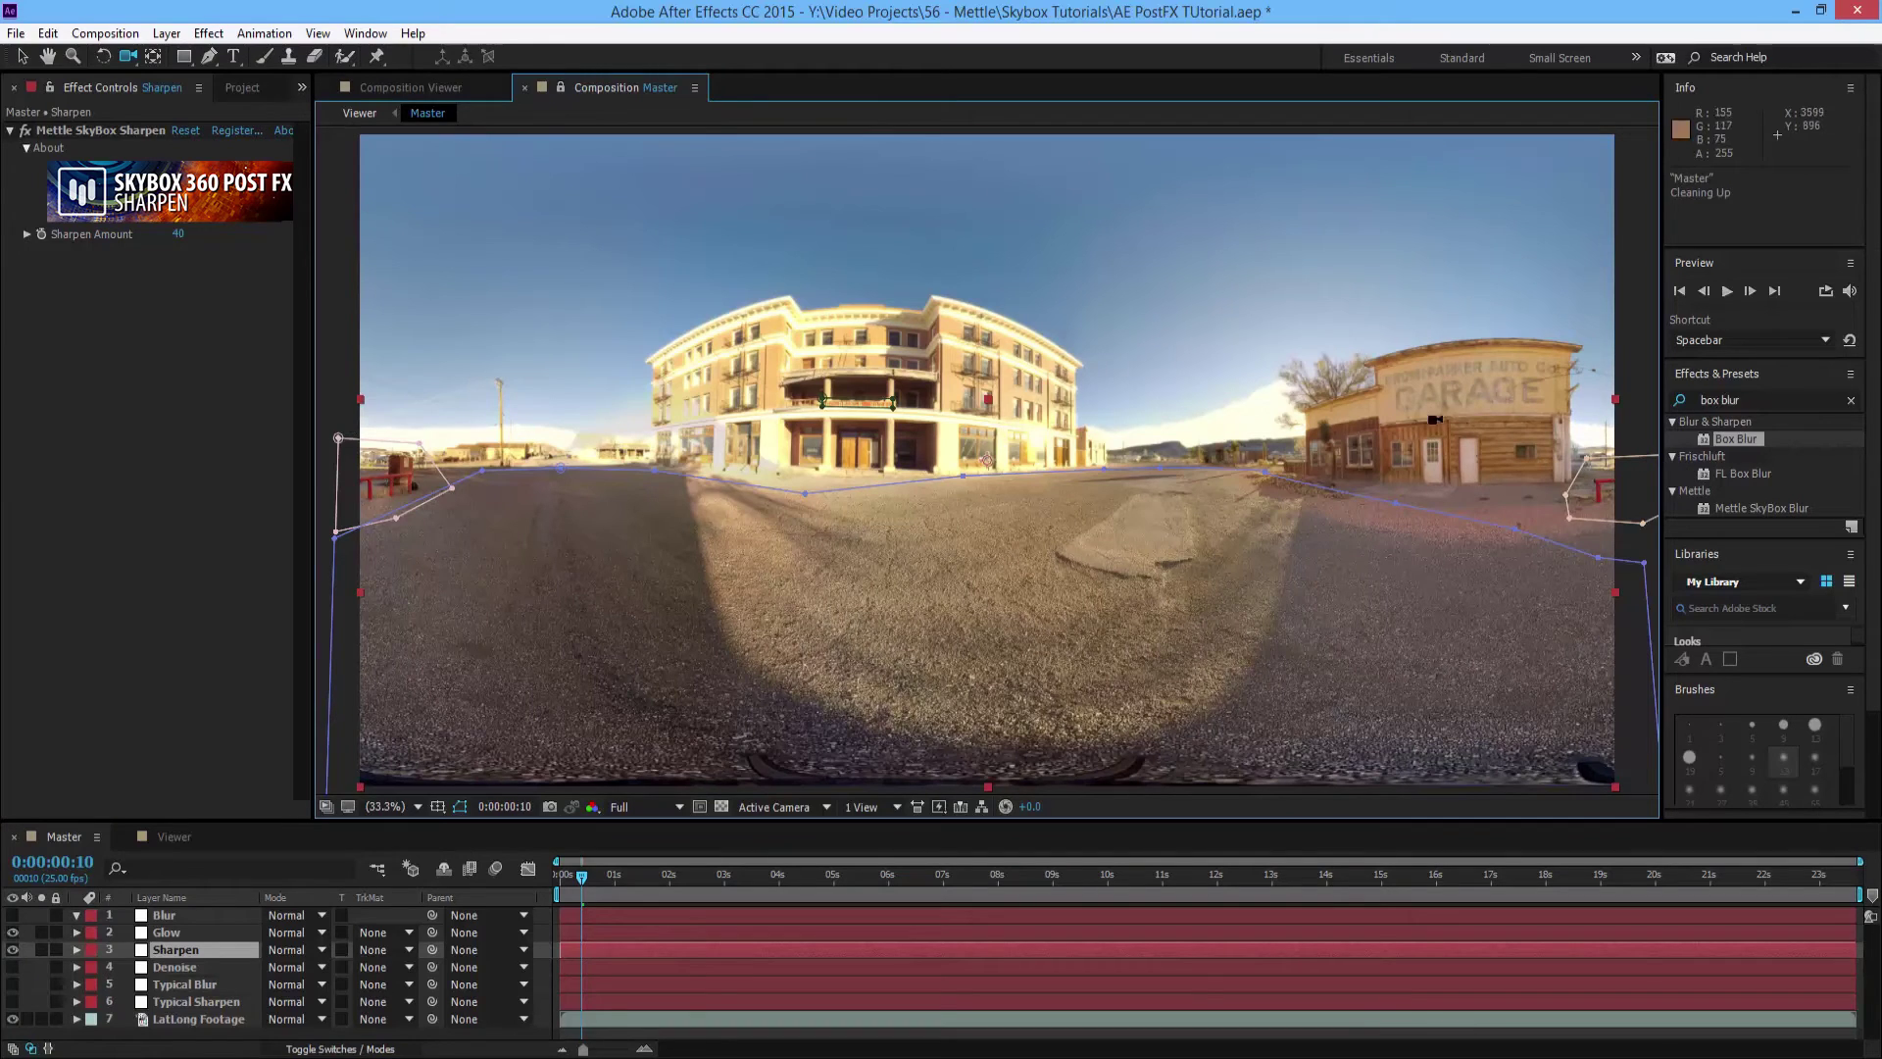
key("shift+Escape")
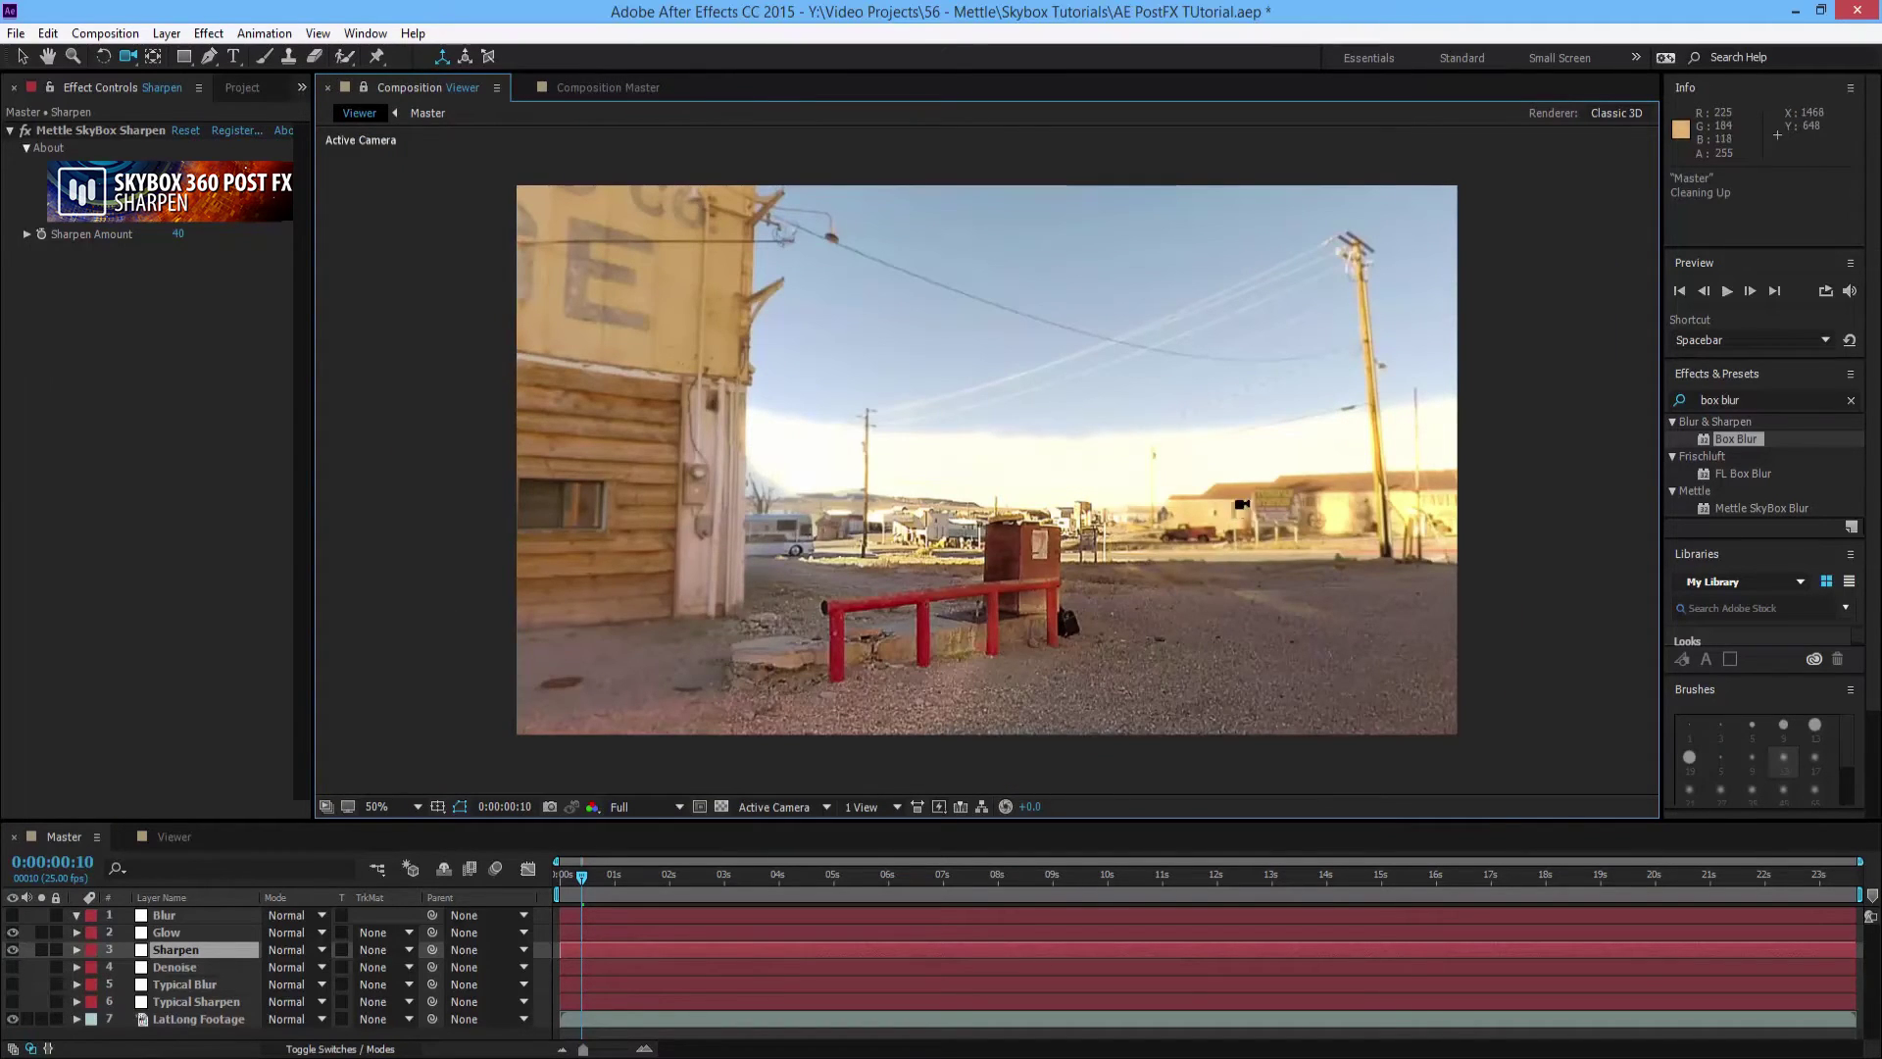
mouse_move(1296, 469)
left_mouse_down()
mouse_move(967, 459)
mouse_move(864, 392)
mouse_move(732, 511)
mouse_move(585, 477)
mouse_move(1042, 302)
left_mouse_up()
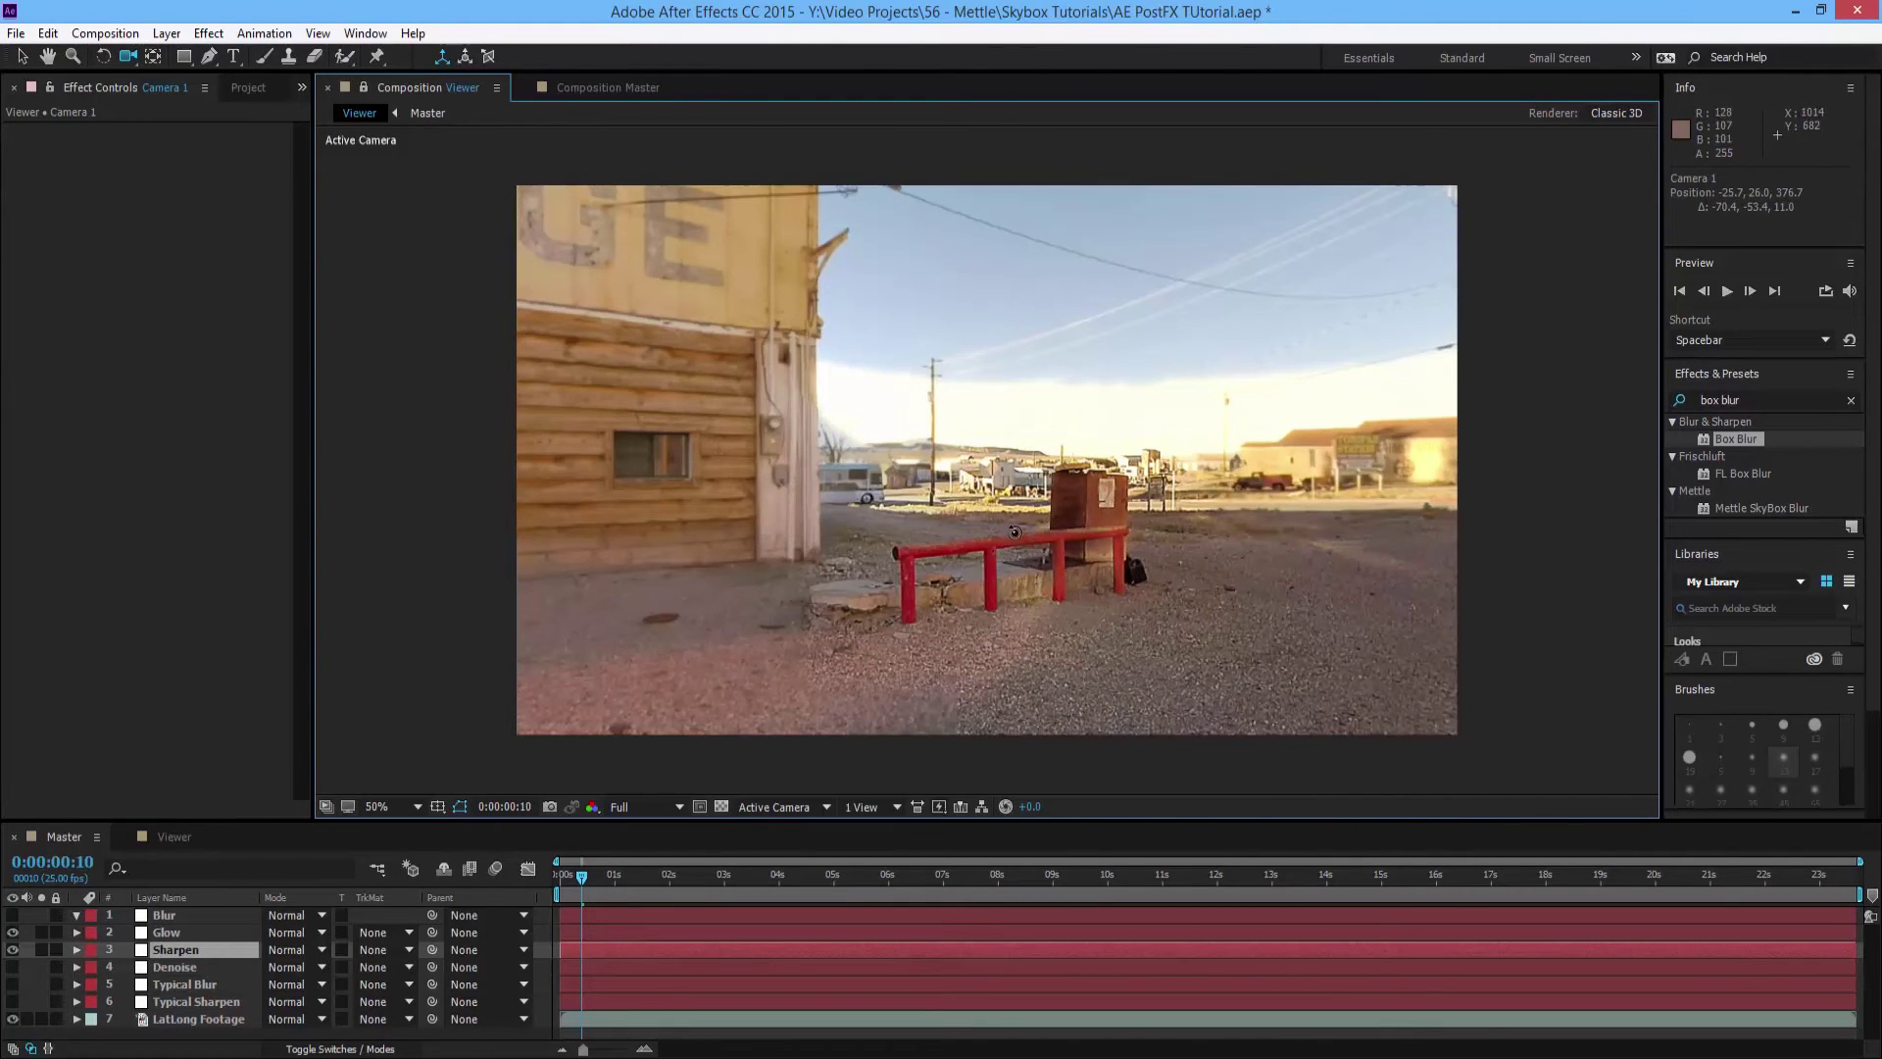
left_click_drag(1005, 550, 1011, 501)
scroll(1020, 387, "up", 2)
scroll(1012, 279, "up", 1)
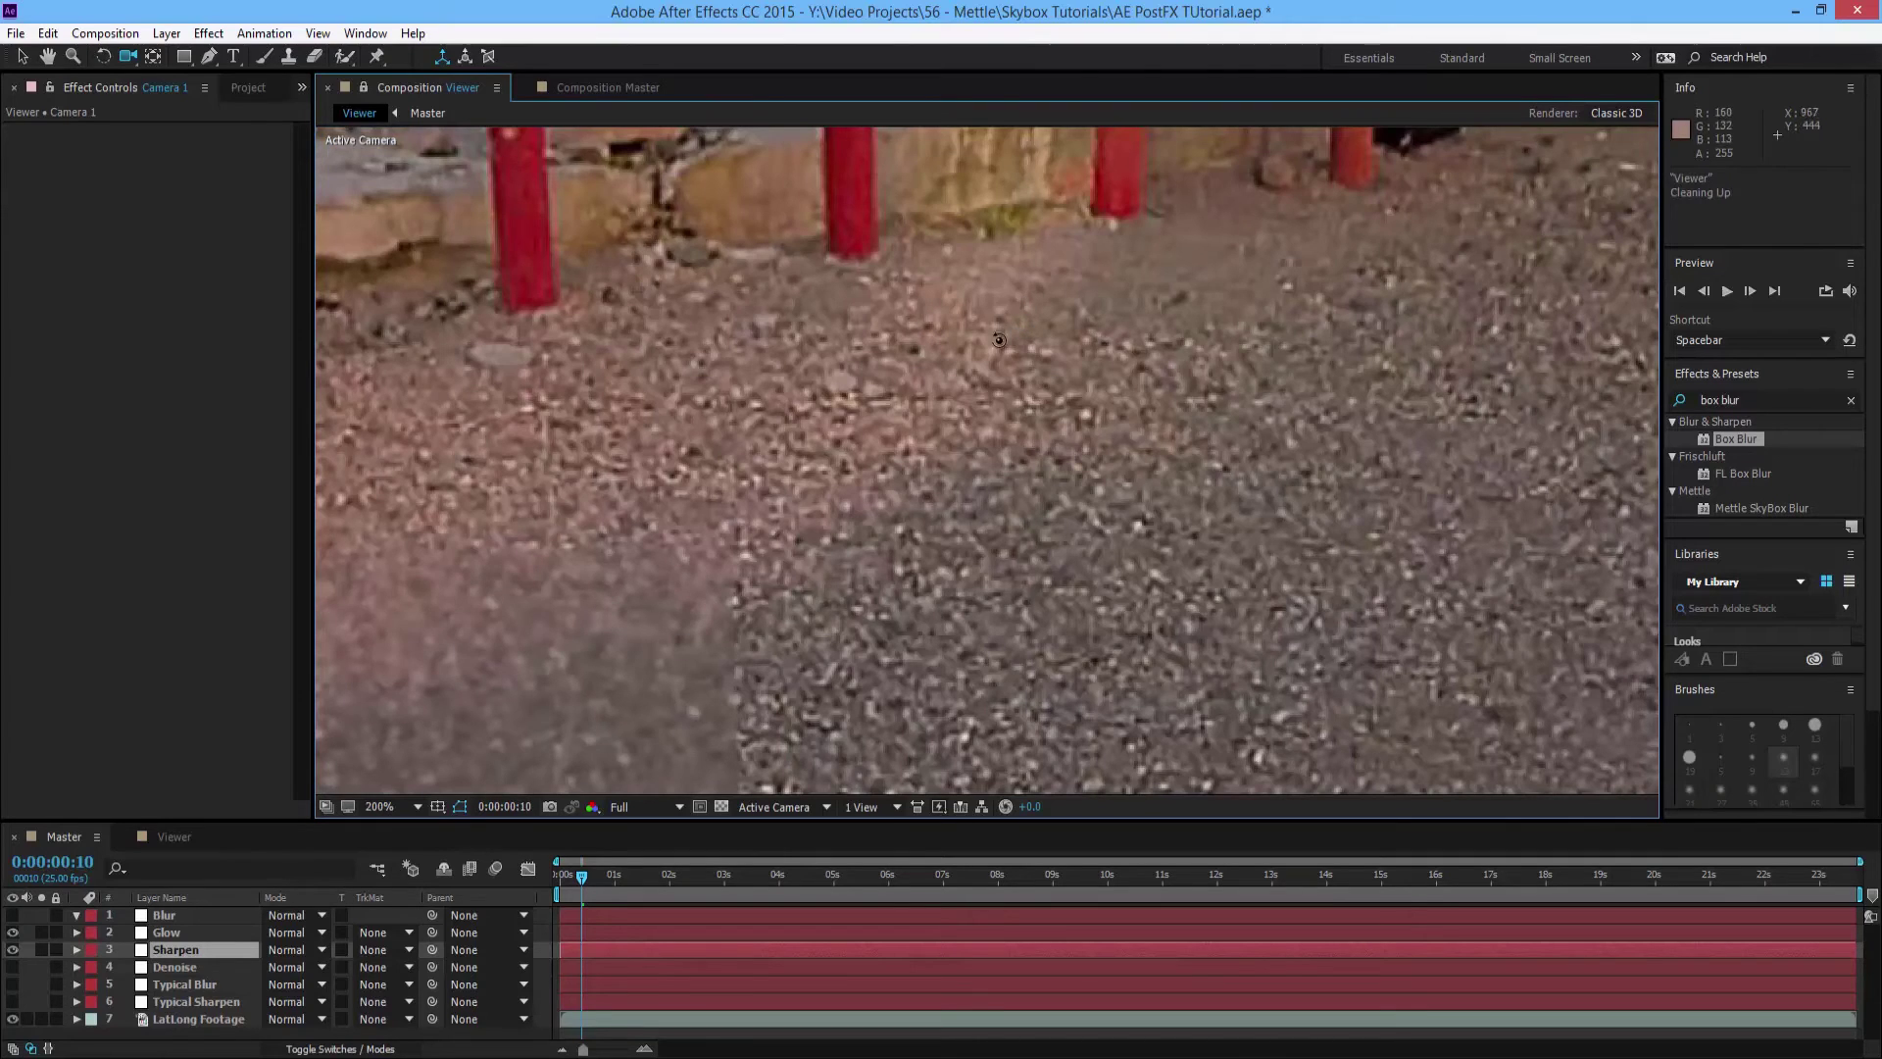
left_click_drag(1011, 279, 829, 306)
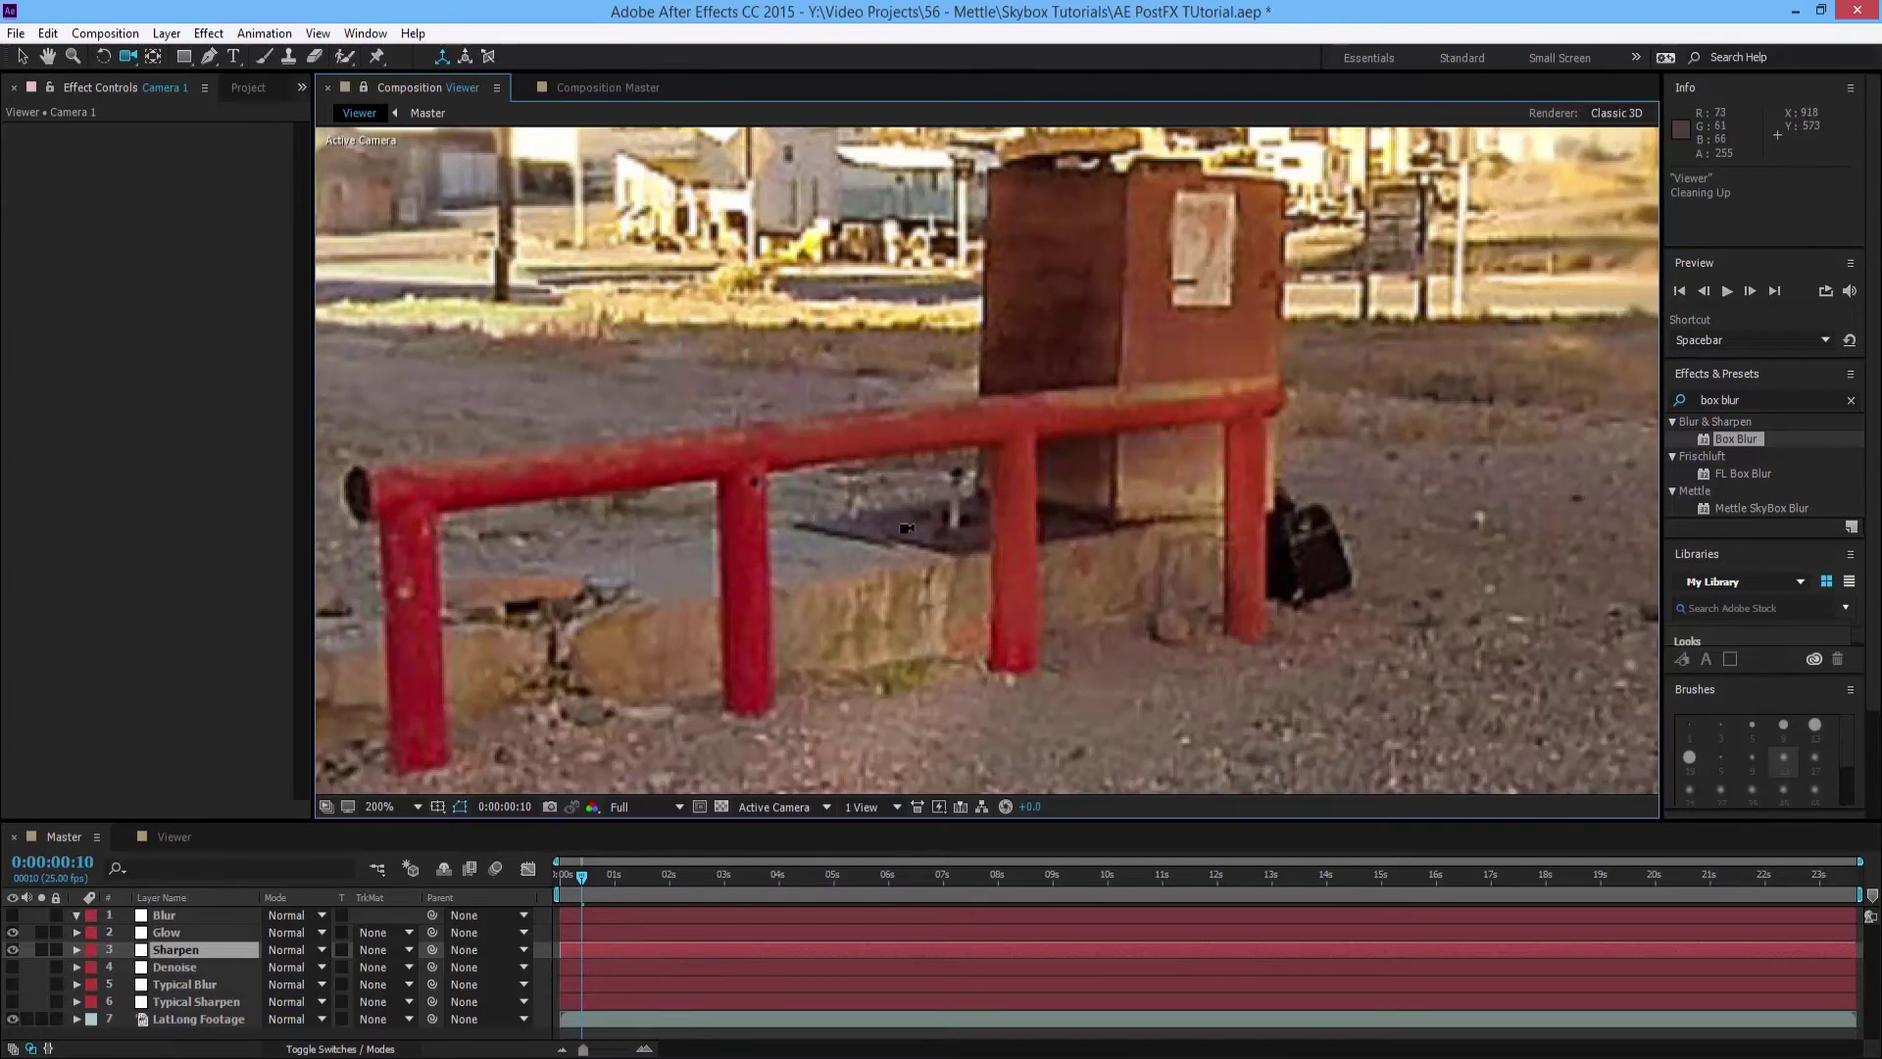
left_click_drag(891, 388, 1078, 402)
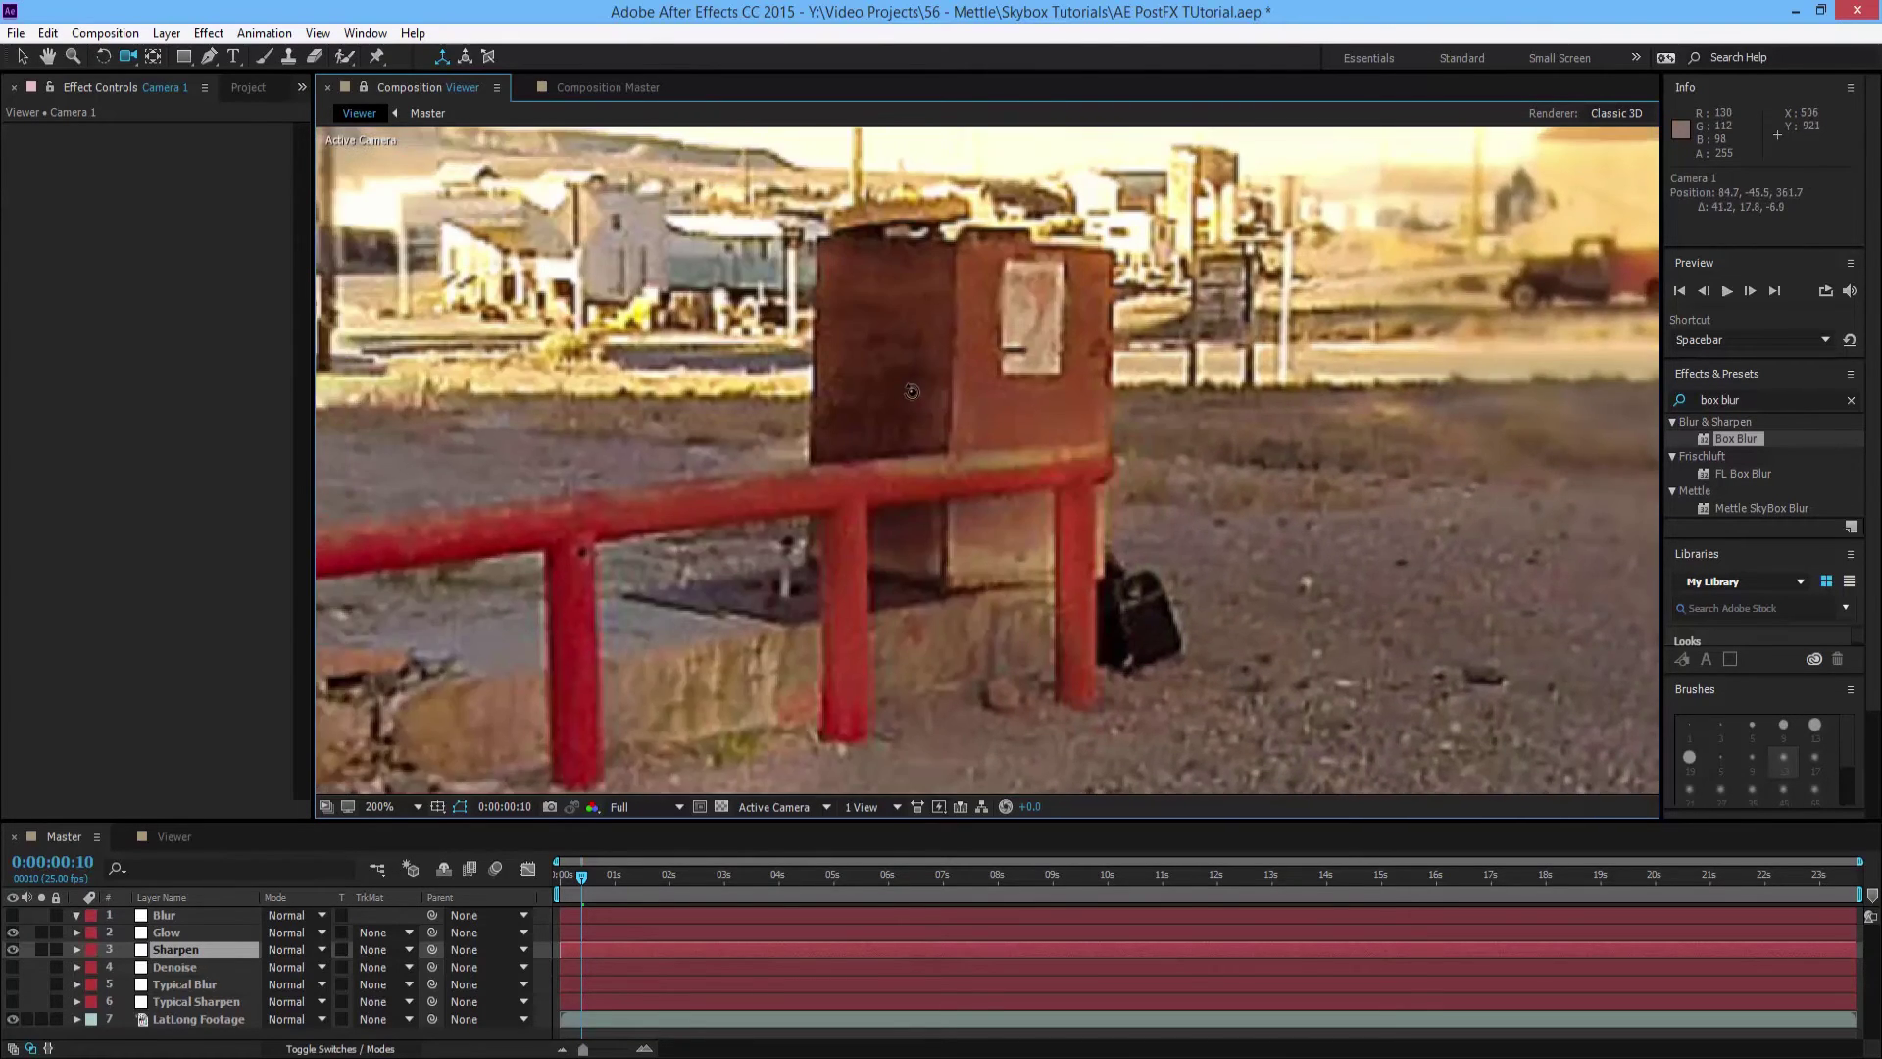
scroll(1078, 402, "down", 3)
left_click(13, 947)
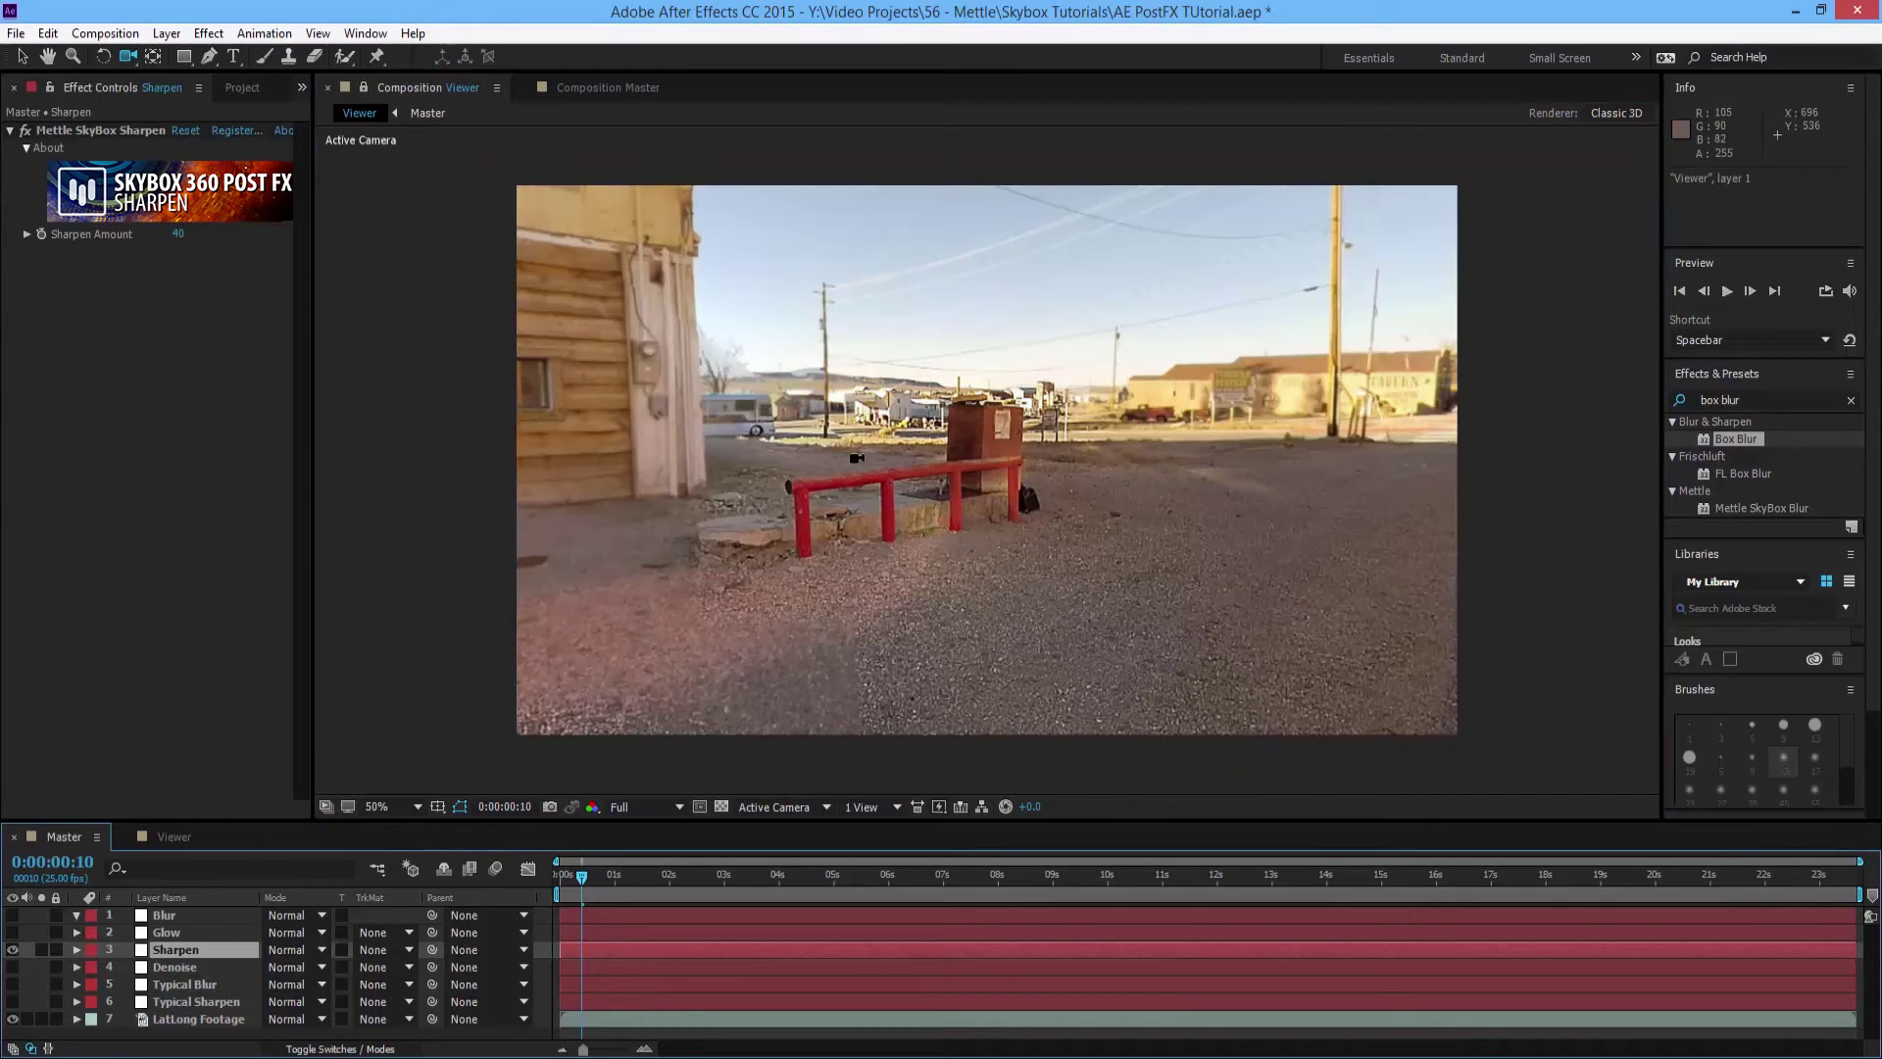
left_click_drag(867, 458, 843, 459)
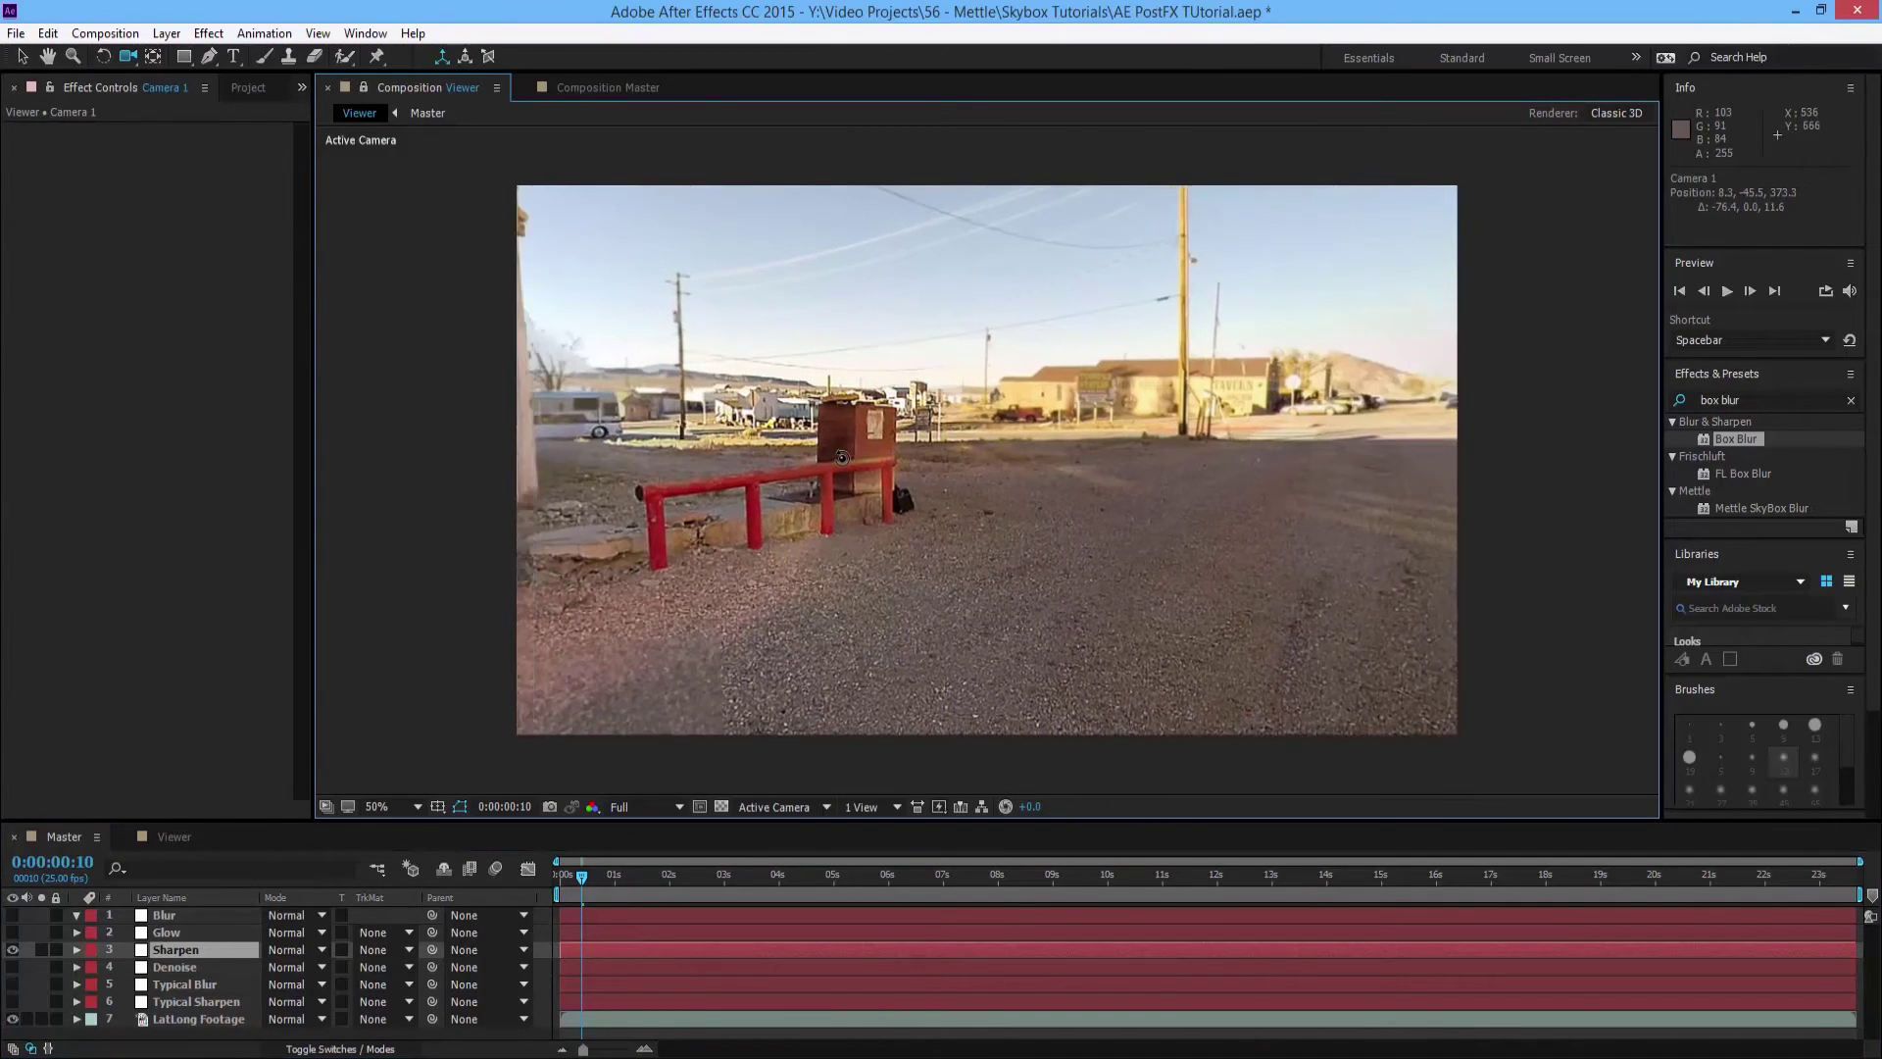
Hide the Sharpen layer and make the Typical Blur layer visible with its Box Blur settings shown
left_click(13, 950)
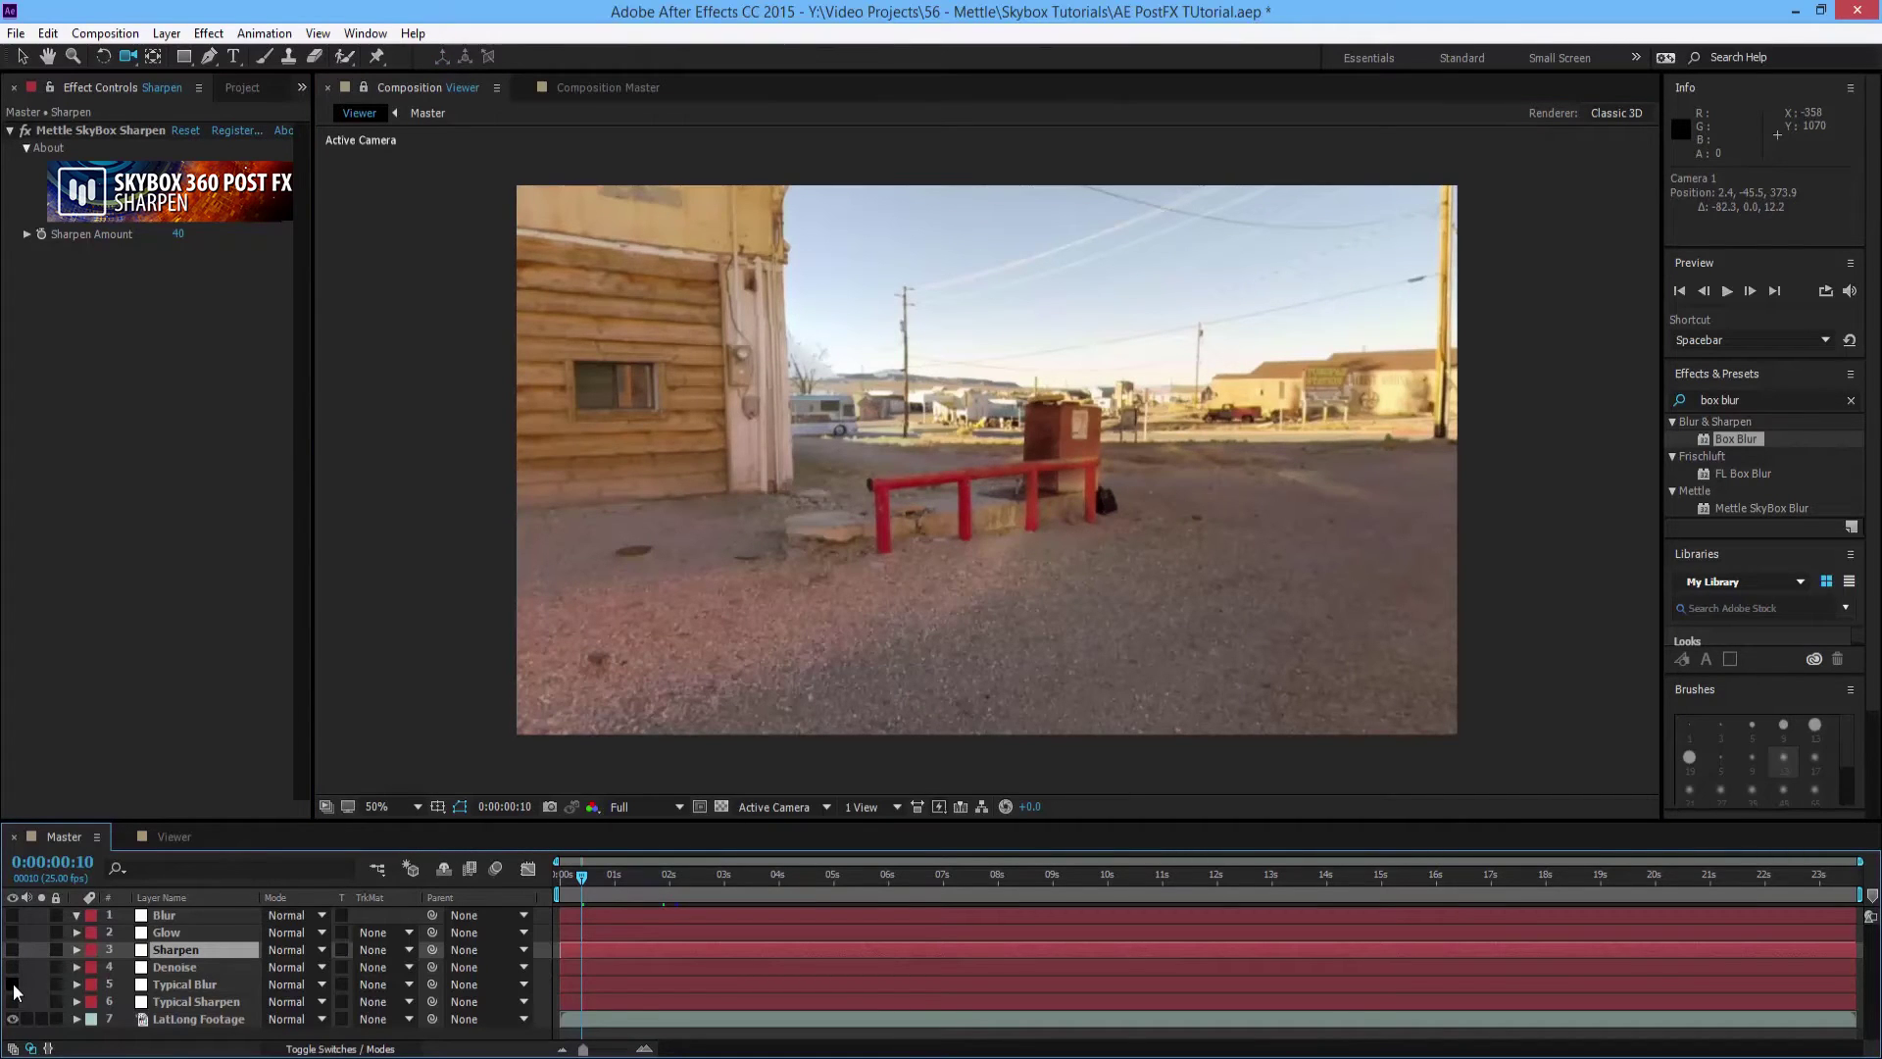
left_click(169, 985)
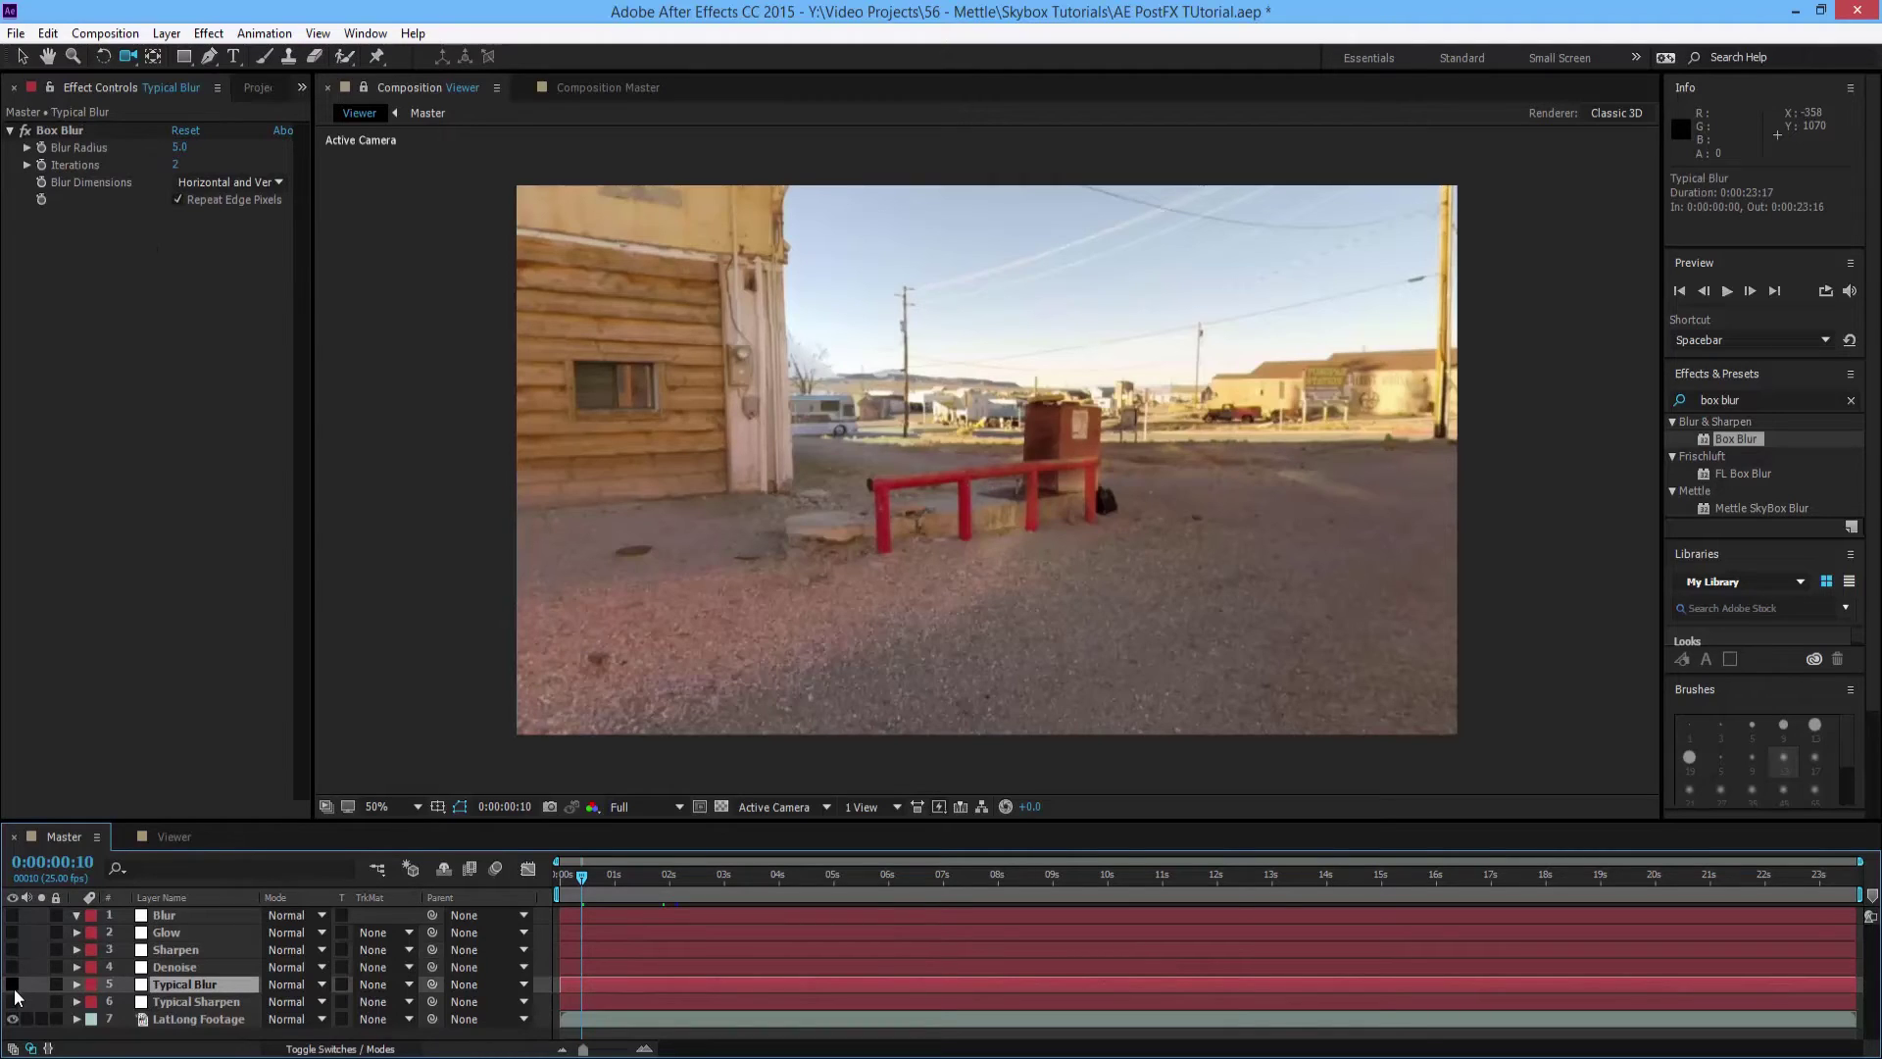
left_click(12, 988)
Turn Box Blur's Repeat Edge Pixels off to reveal the seam, restore it, and inspect the blurred scene
left_click(178, 199)
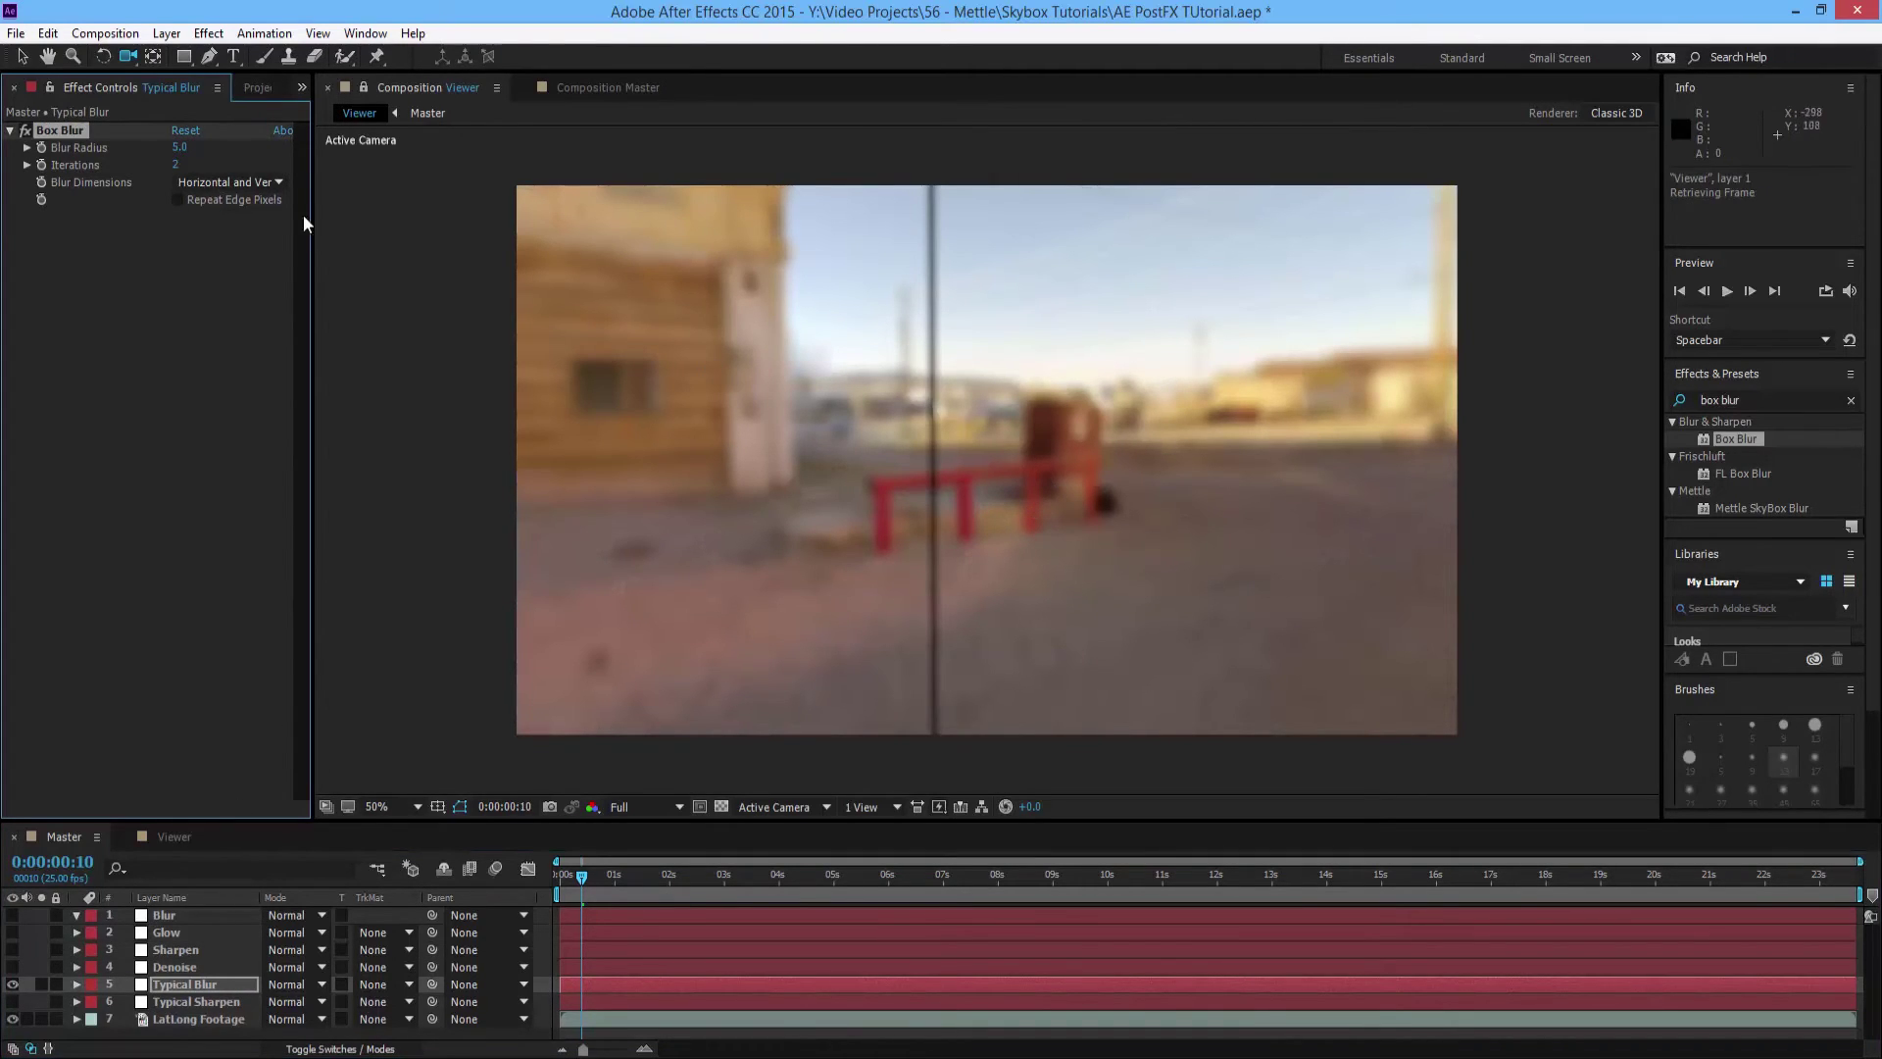
left_click(177, 200)
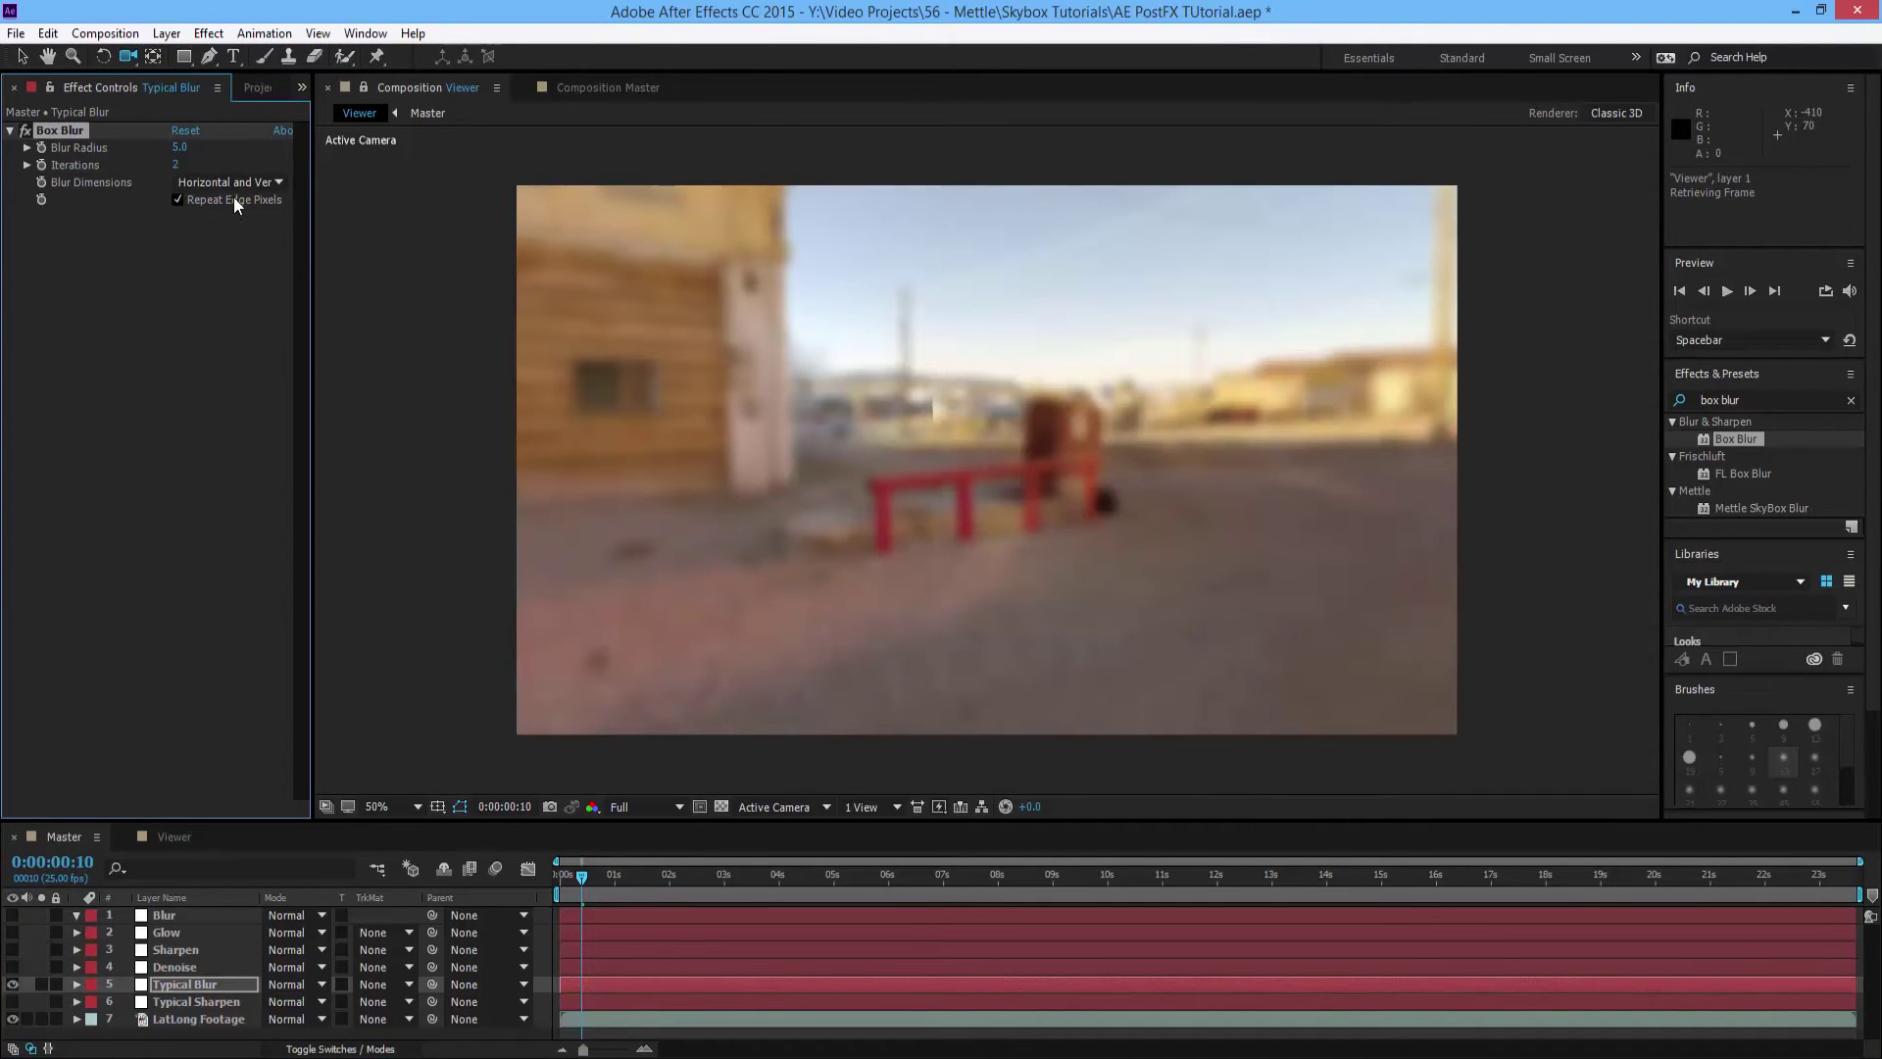
left_click_drag(927, 431, 966, 471)
scroll(966, 471, "up", 2)
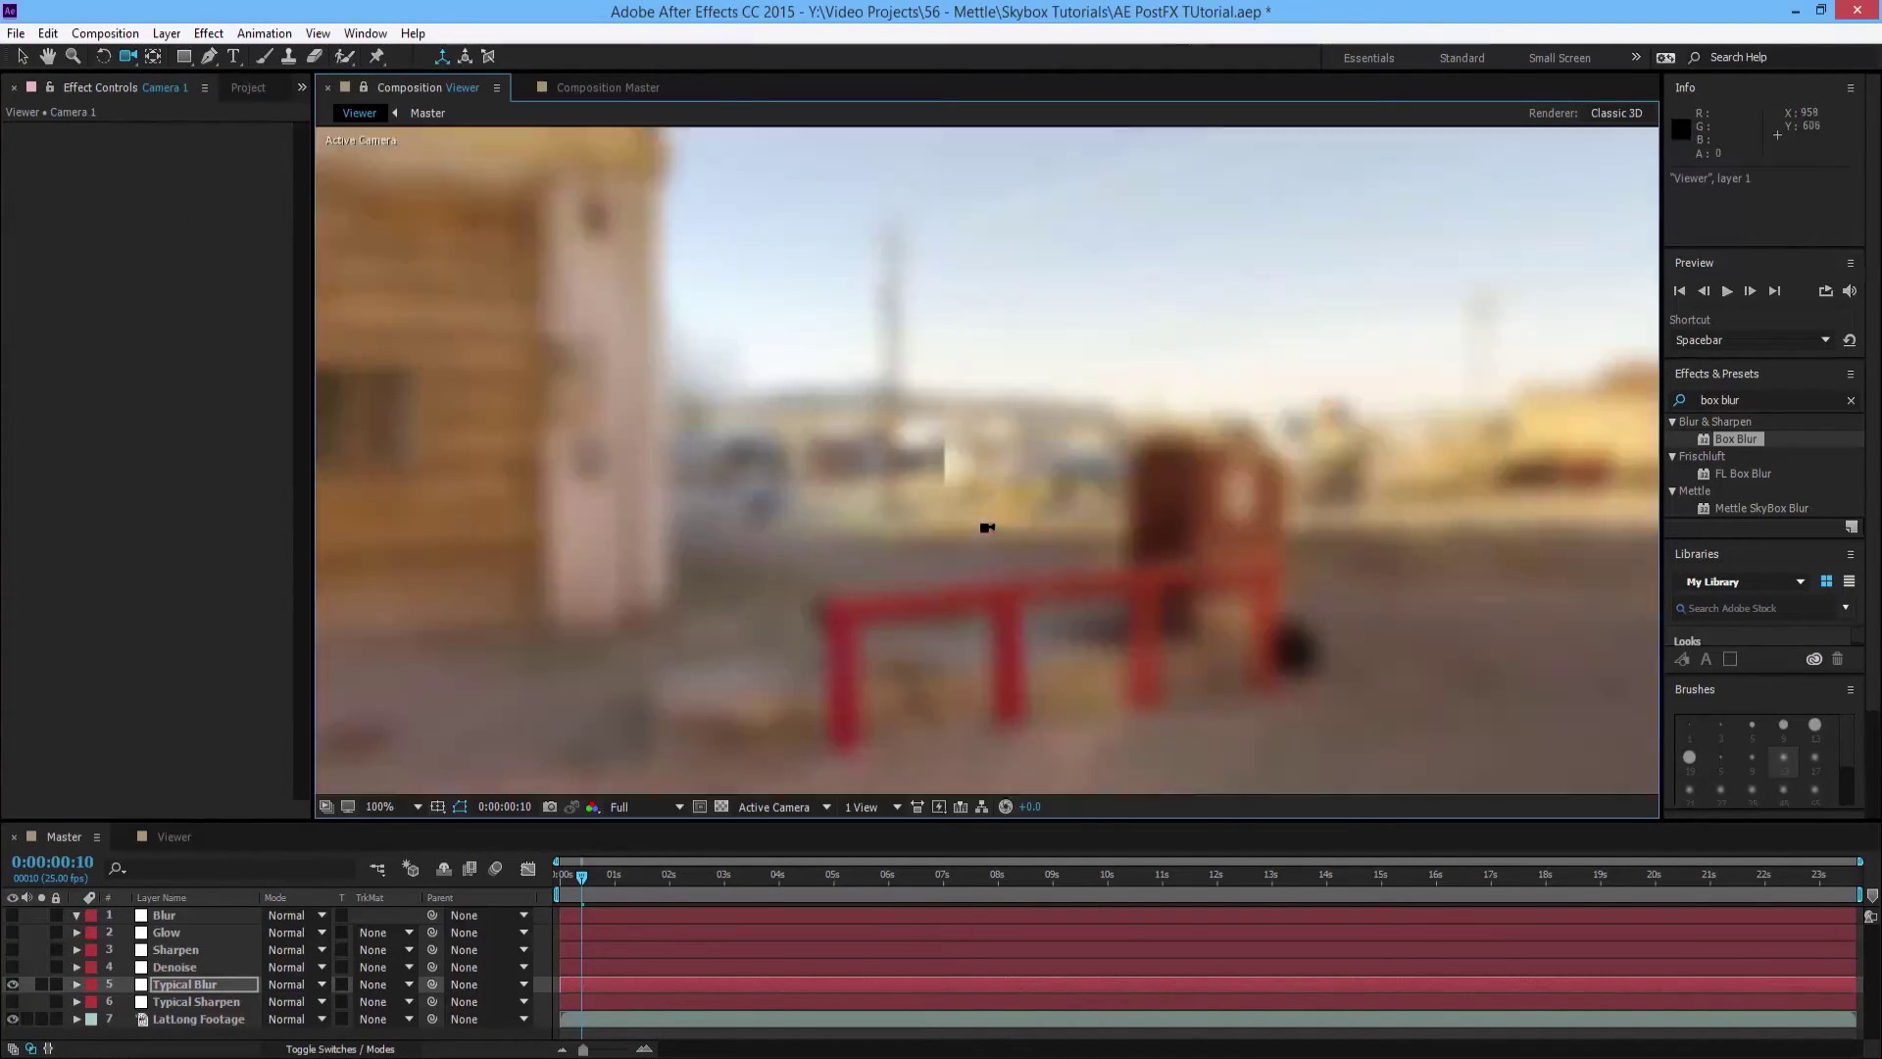
mouse_move(1126, 525)
left_mouse_down()
mouse_move(1079, 524)
mouse_move(1186, 522)
mouse_move(1092, 513)
left_mouse_up()
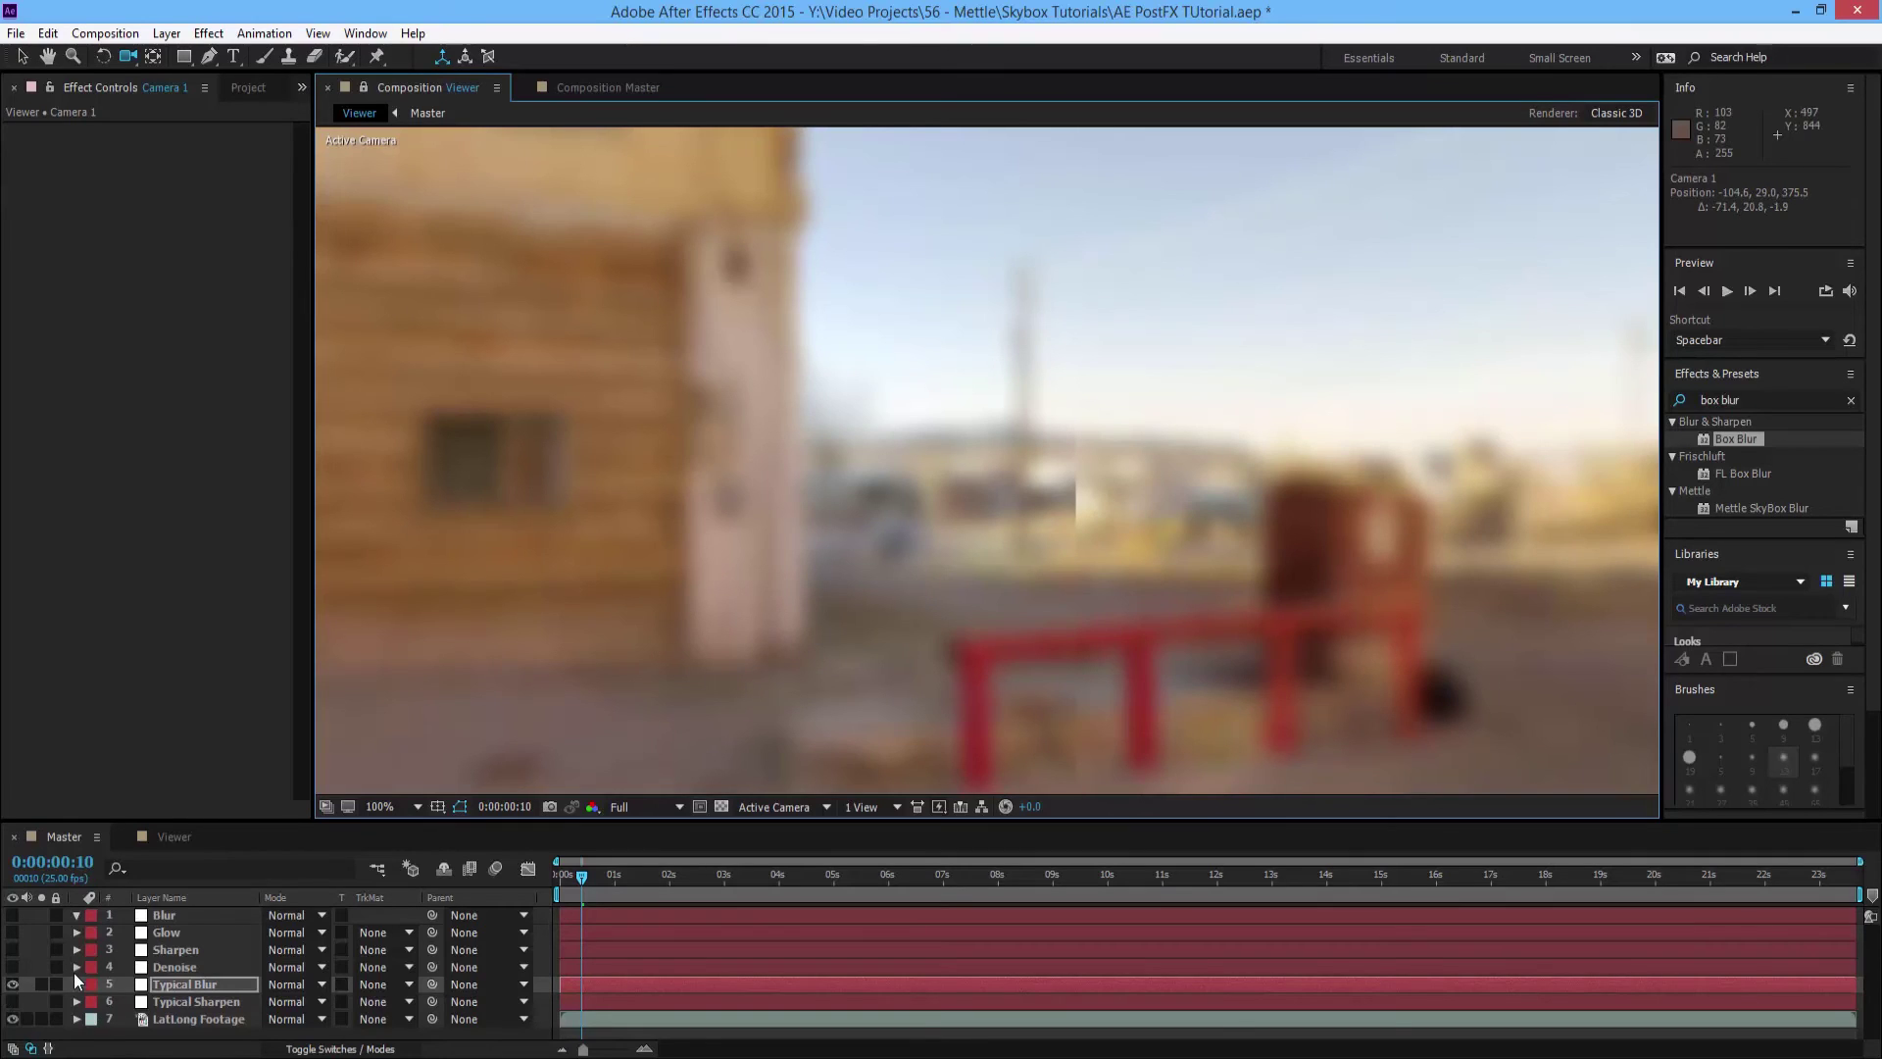
Hide Typical Blur, preview the SkyBox Blur layer from the camera, hide it, and return to the Master comp
left_click(12, 985)
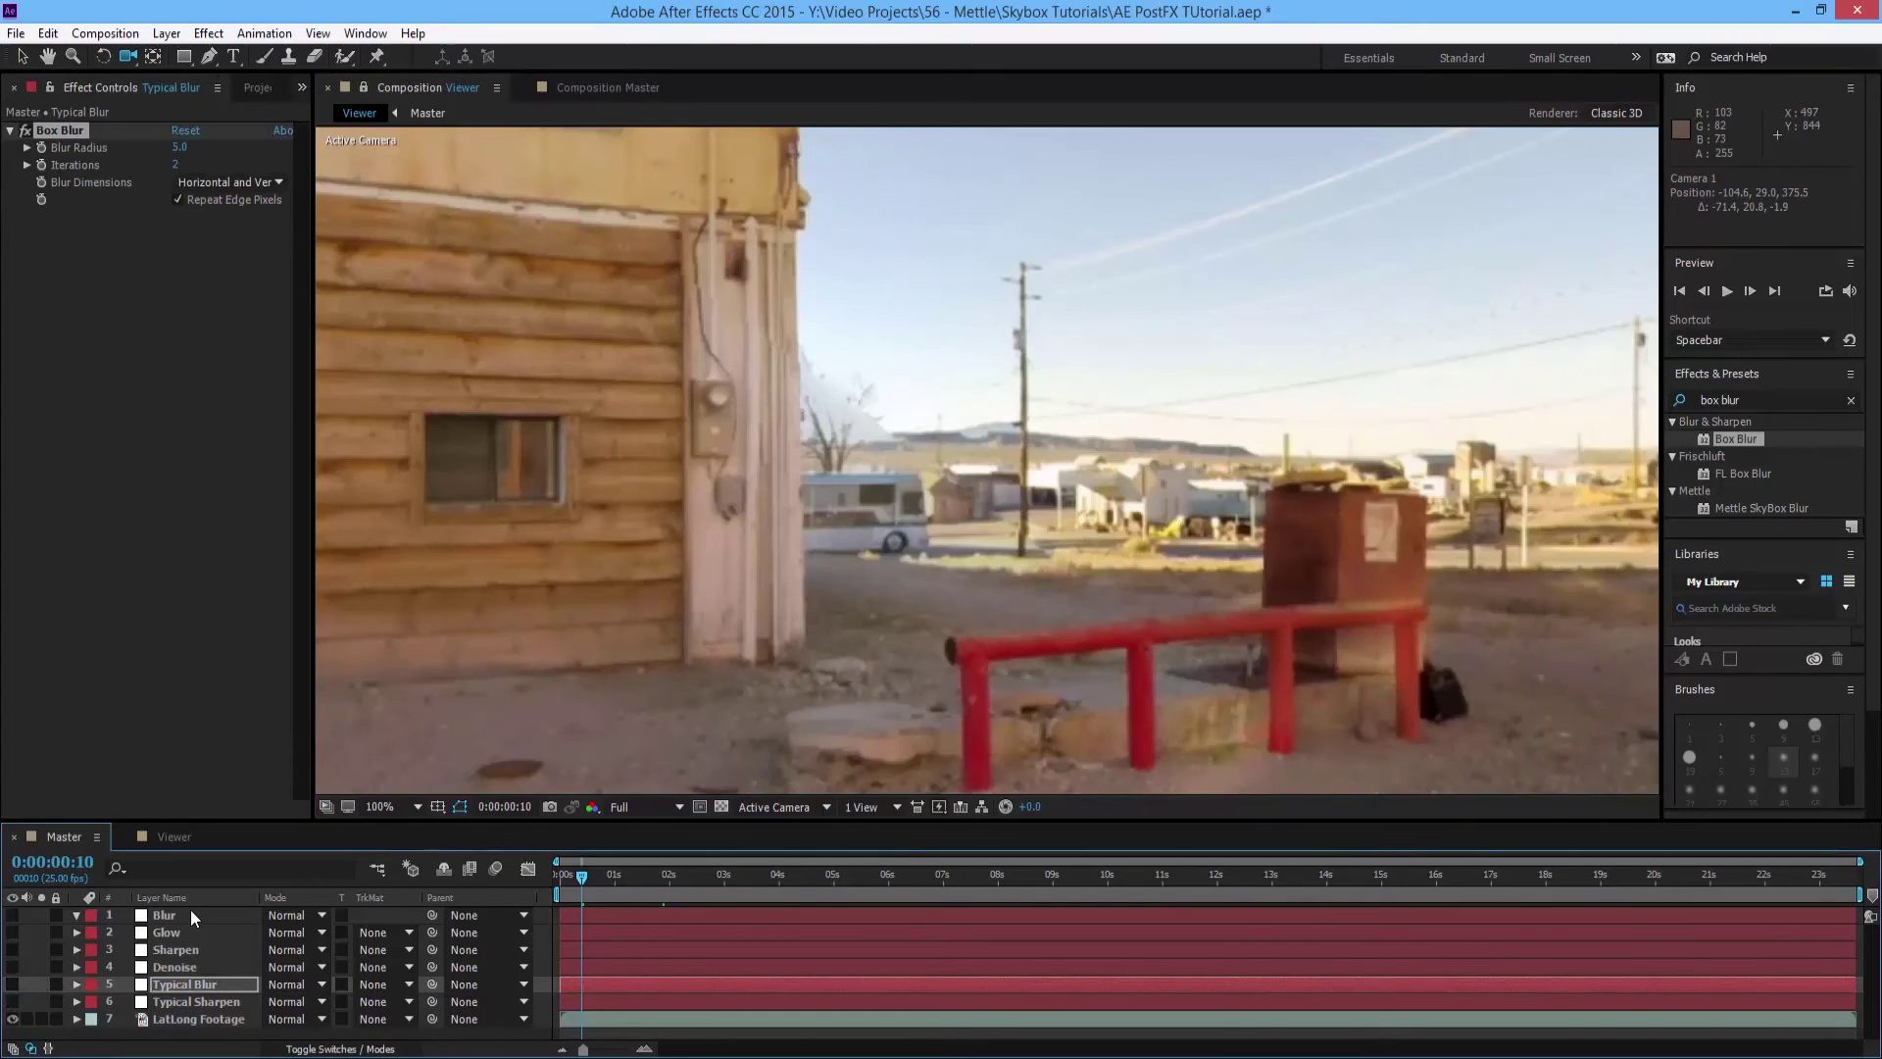
left_click(192, 915)
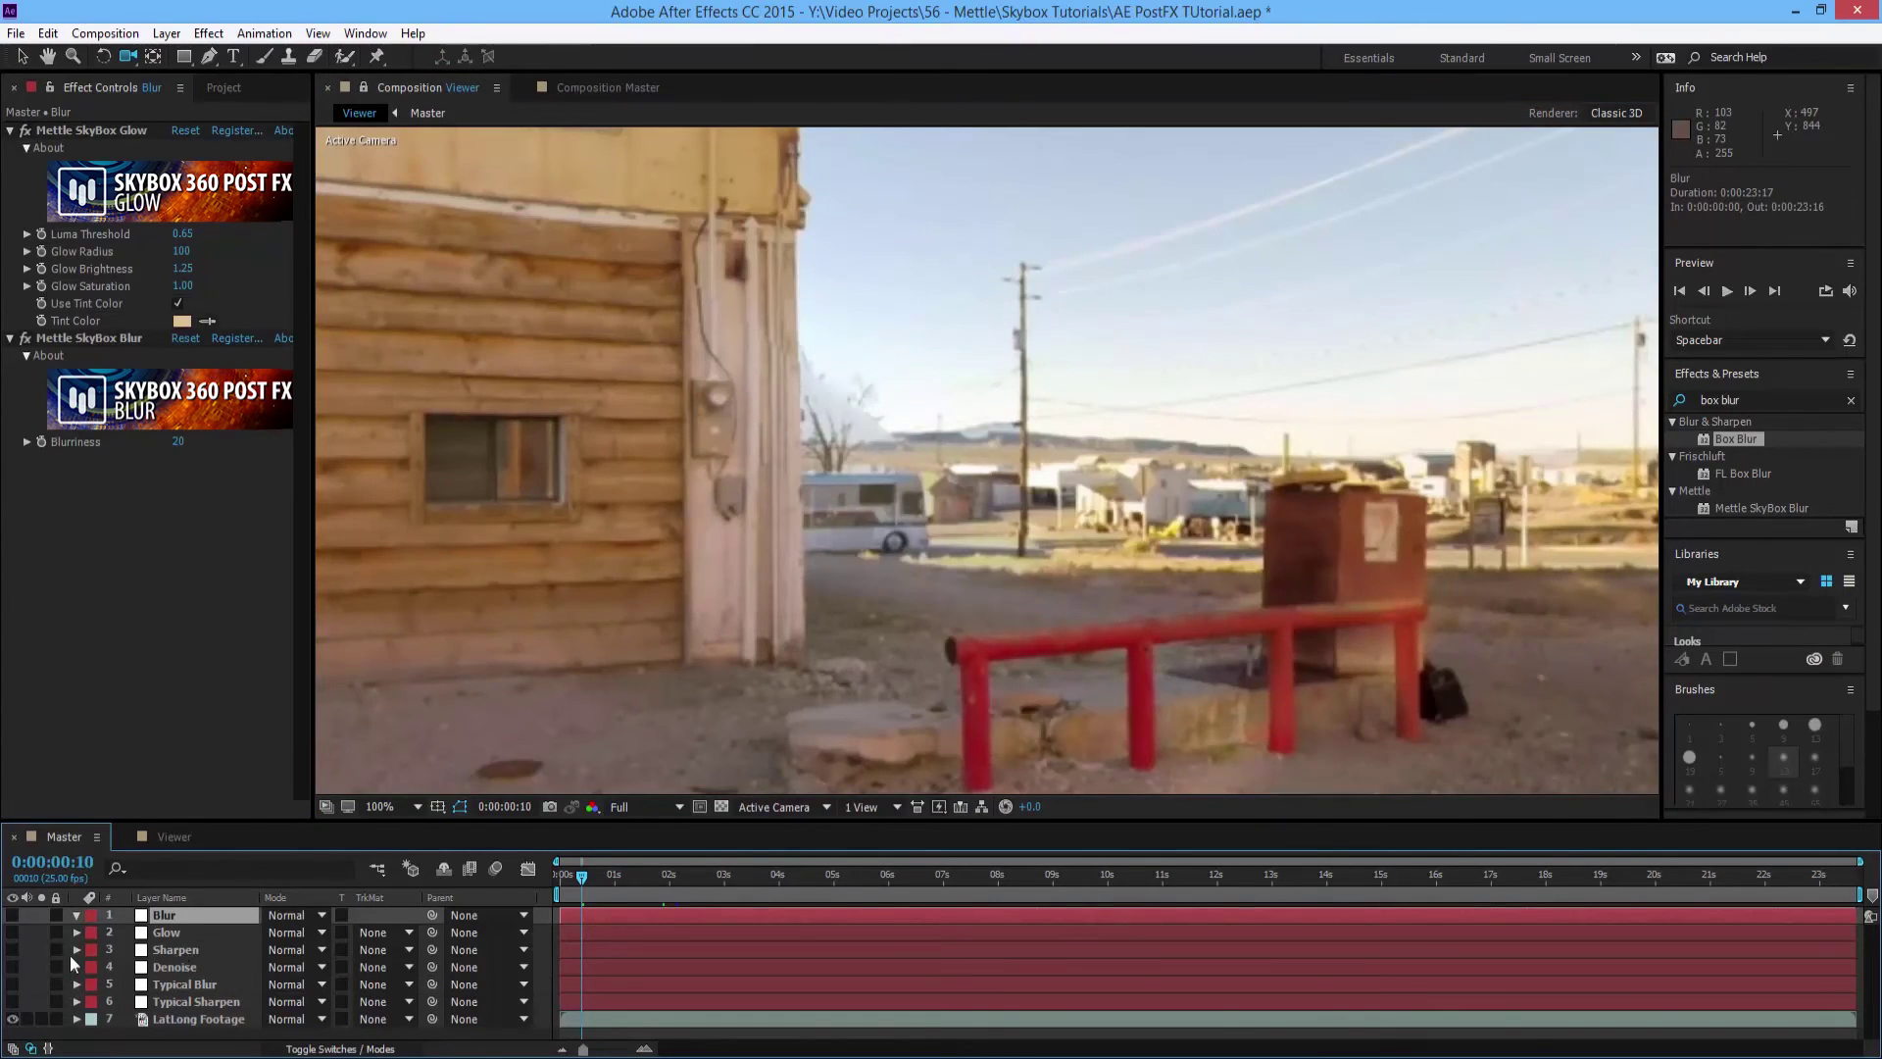
left_click(12, 915)
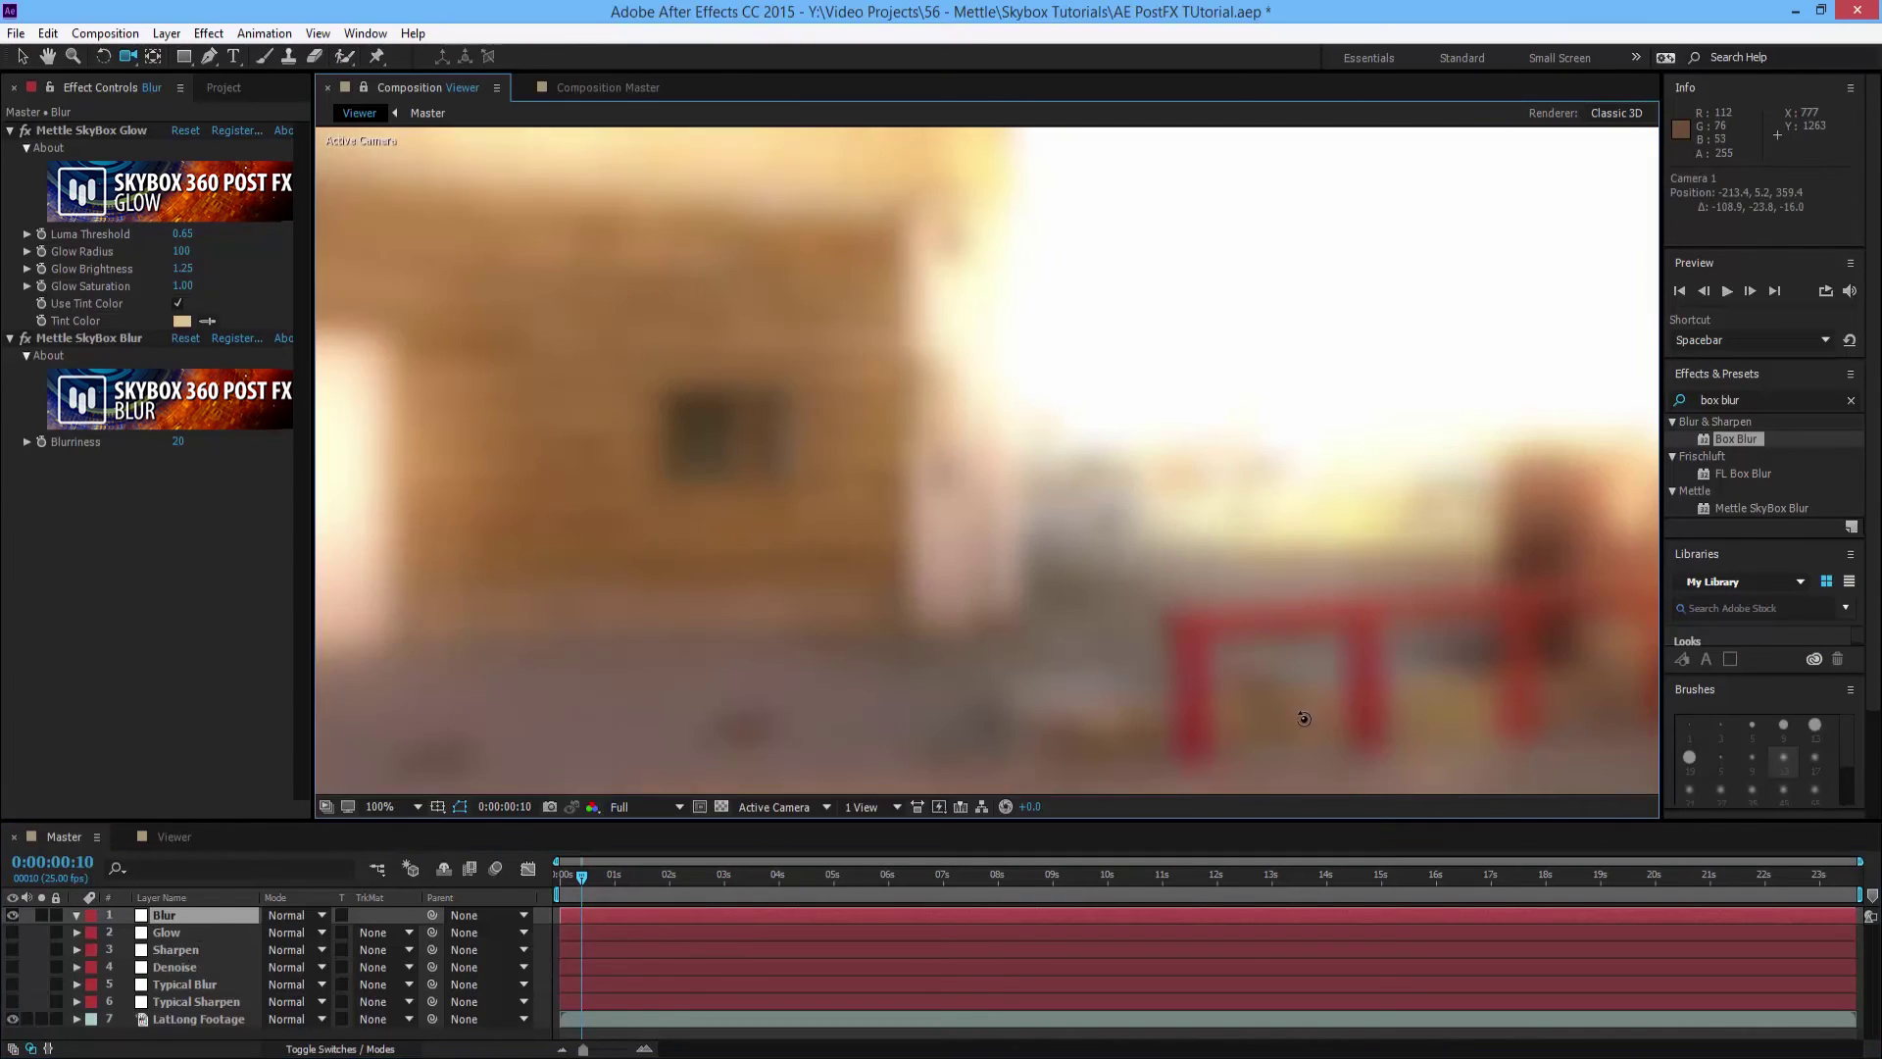
mouse_move(1372, 755)
left_mouse_down()
mouse_move(1330, 719)
mouse_move(1409, 707)
mouse_move(1357, 706)
left_mouse_up()
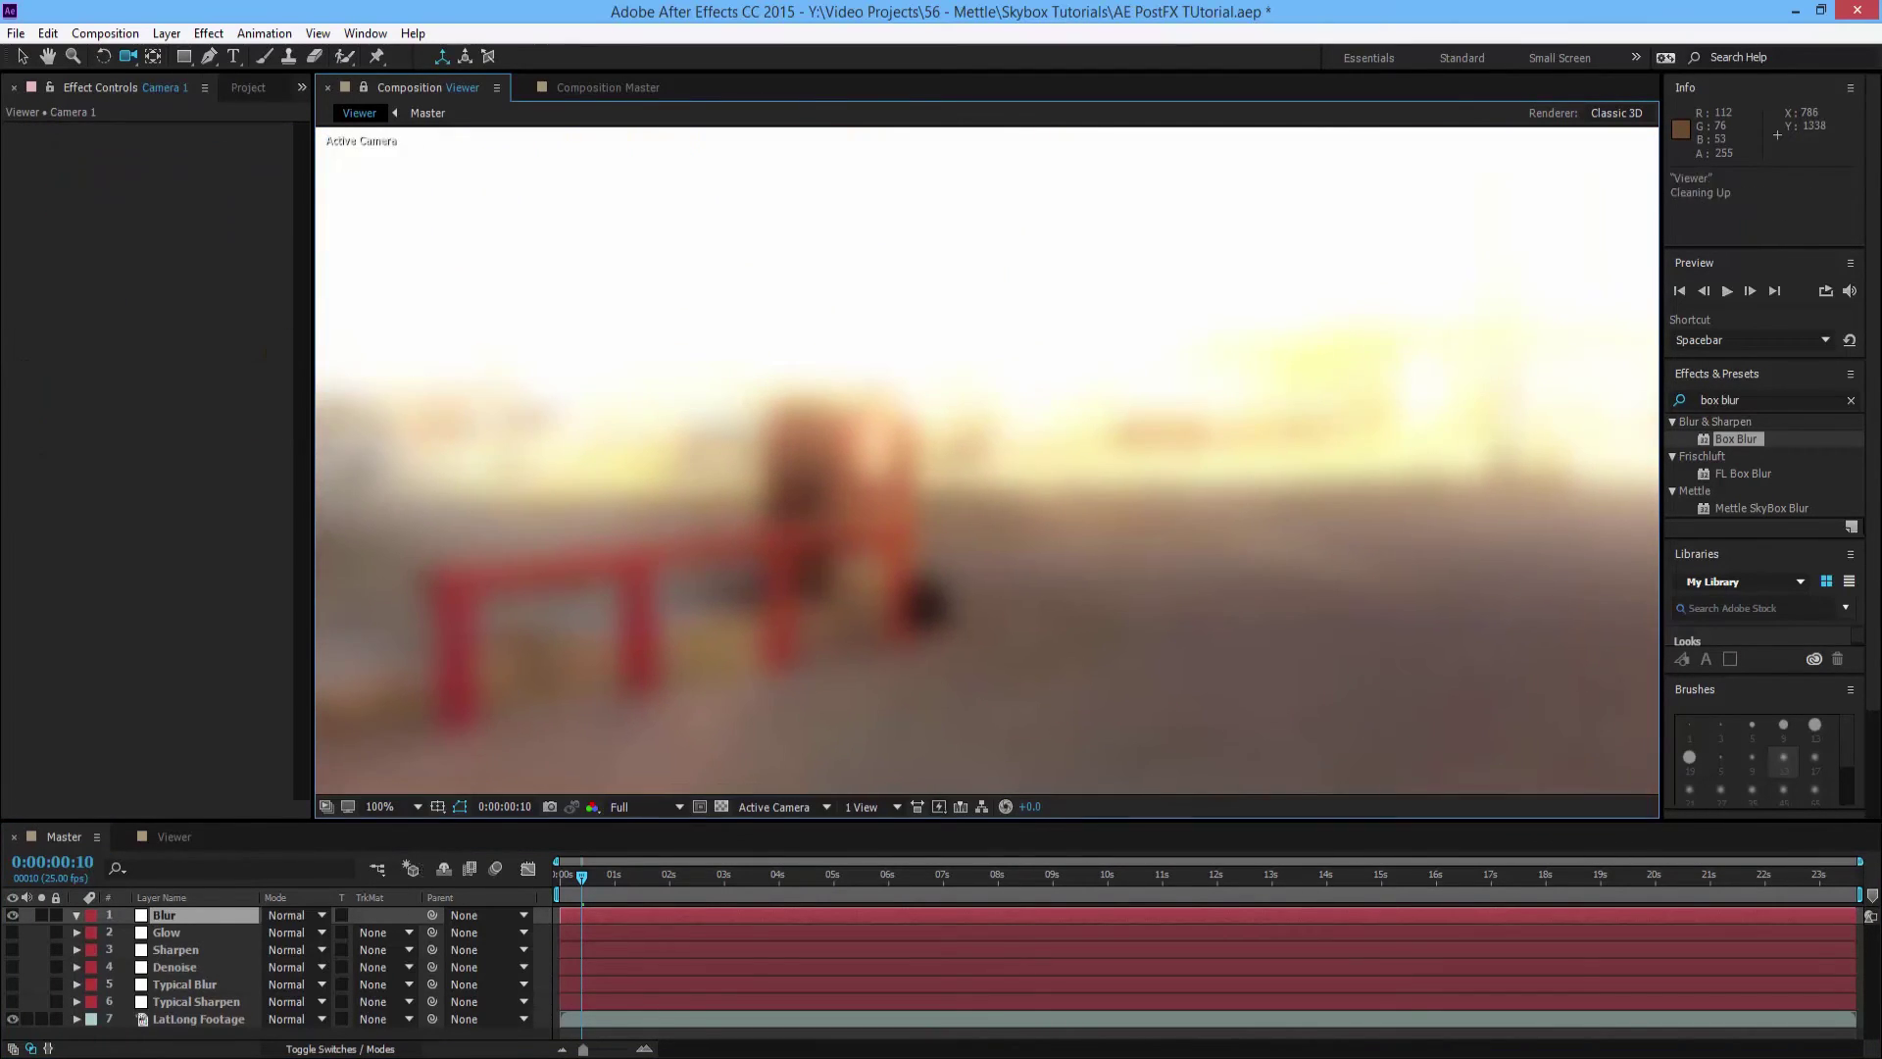
left_click(19, 914)
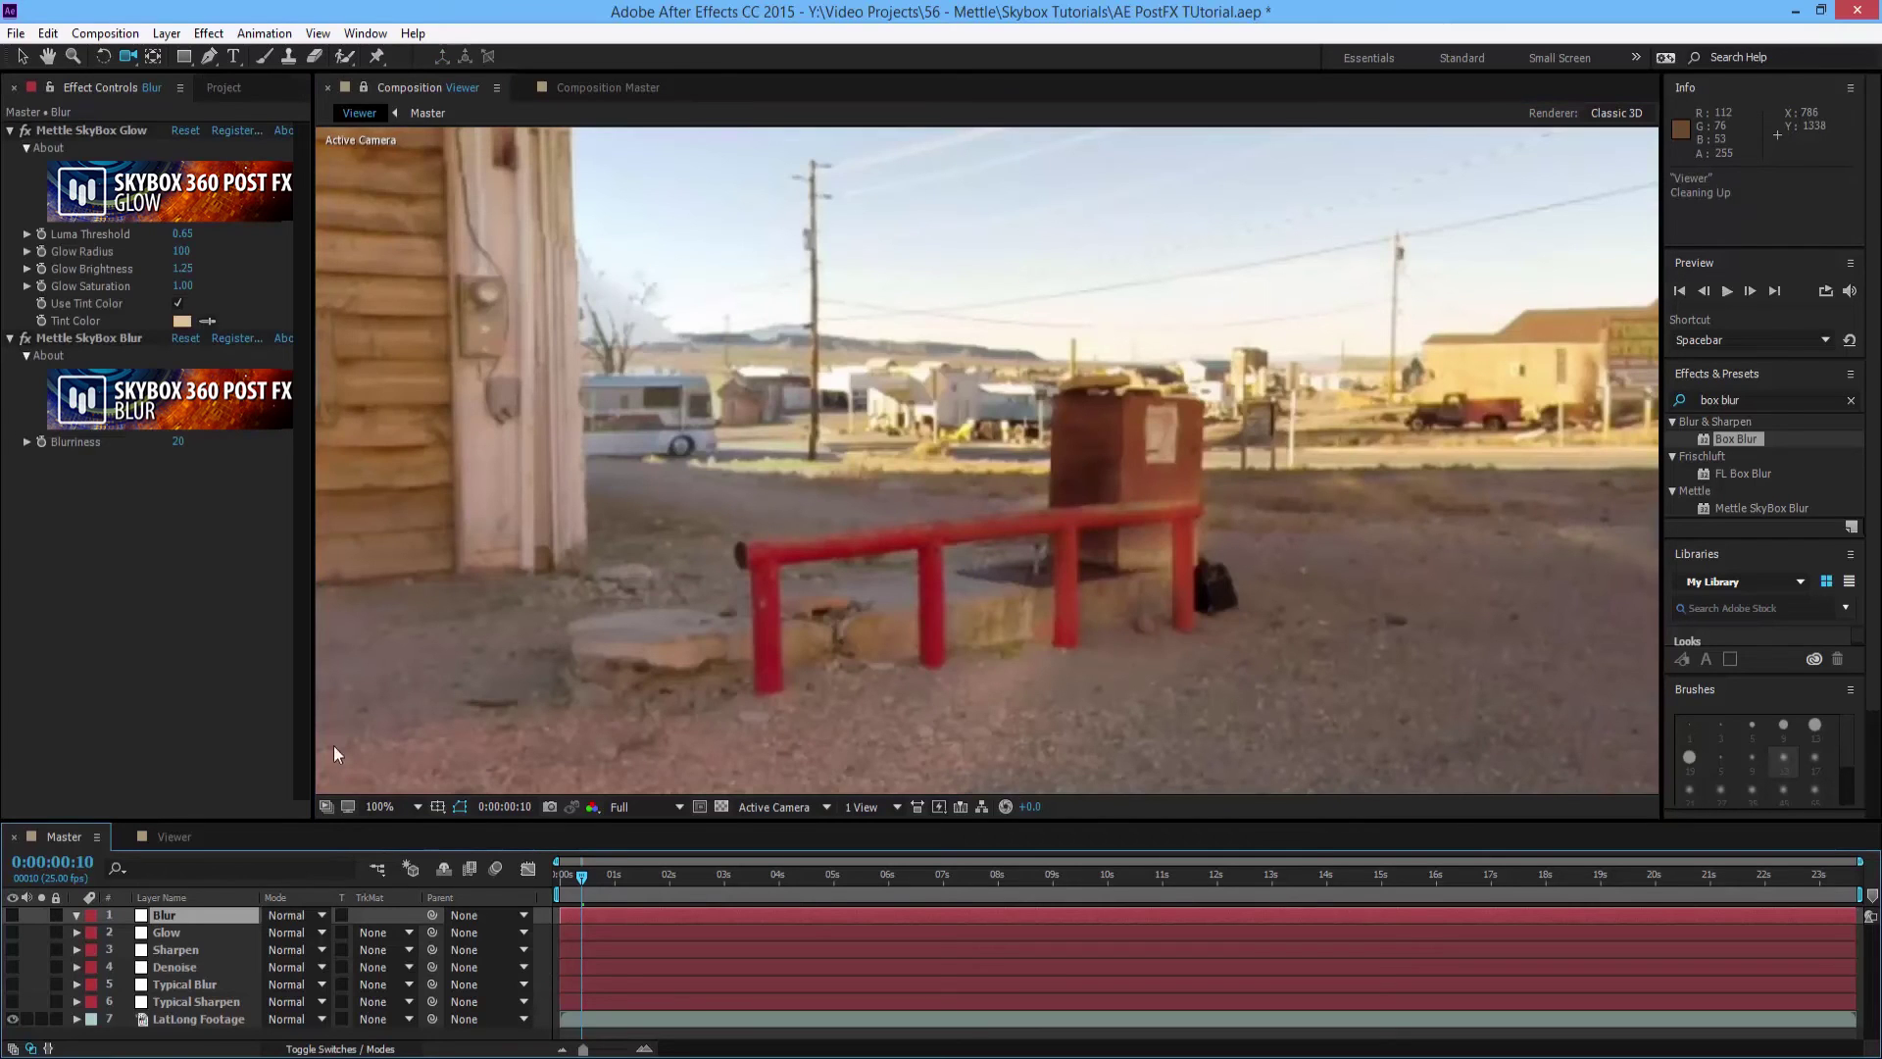
left_click(604, 92)
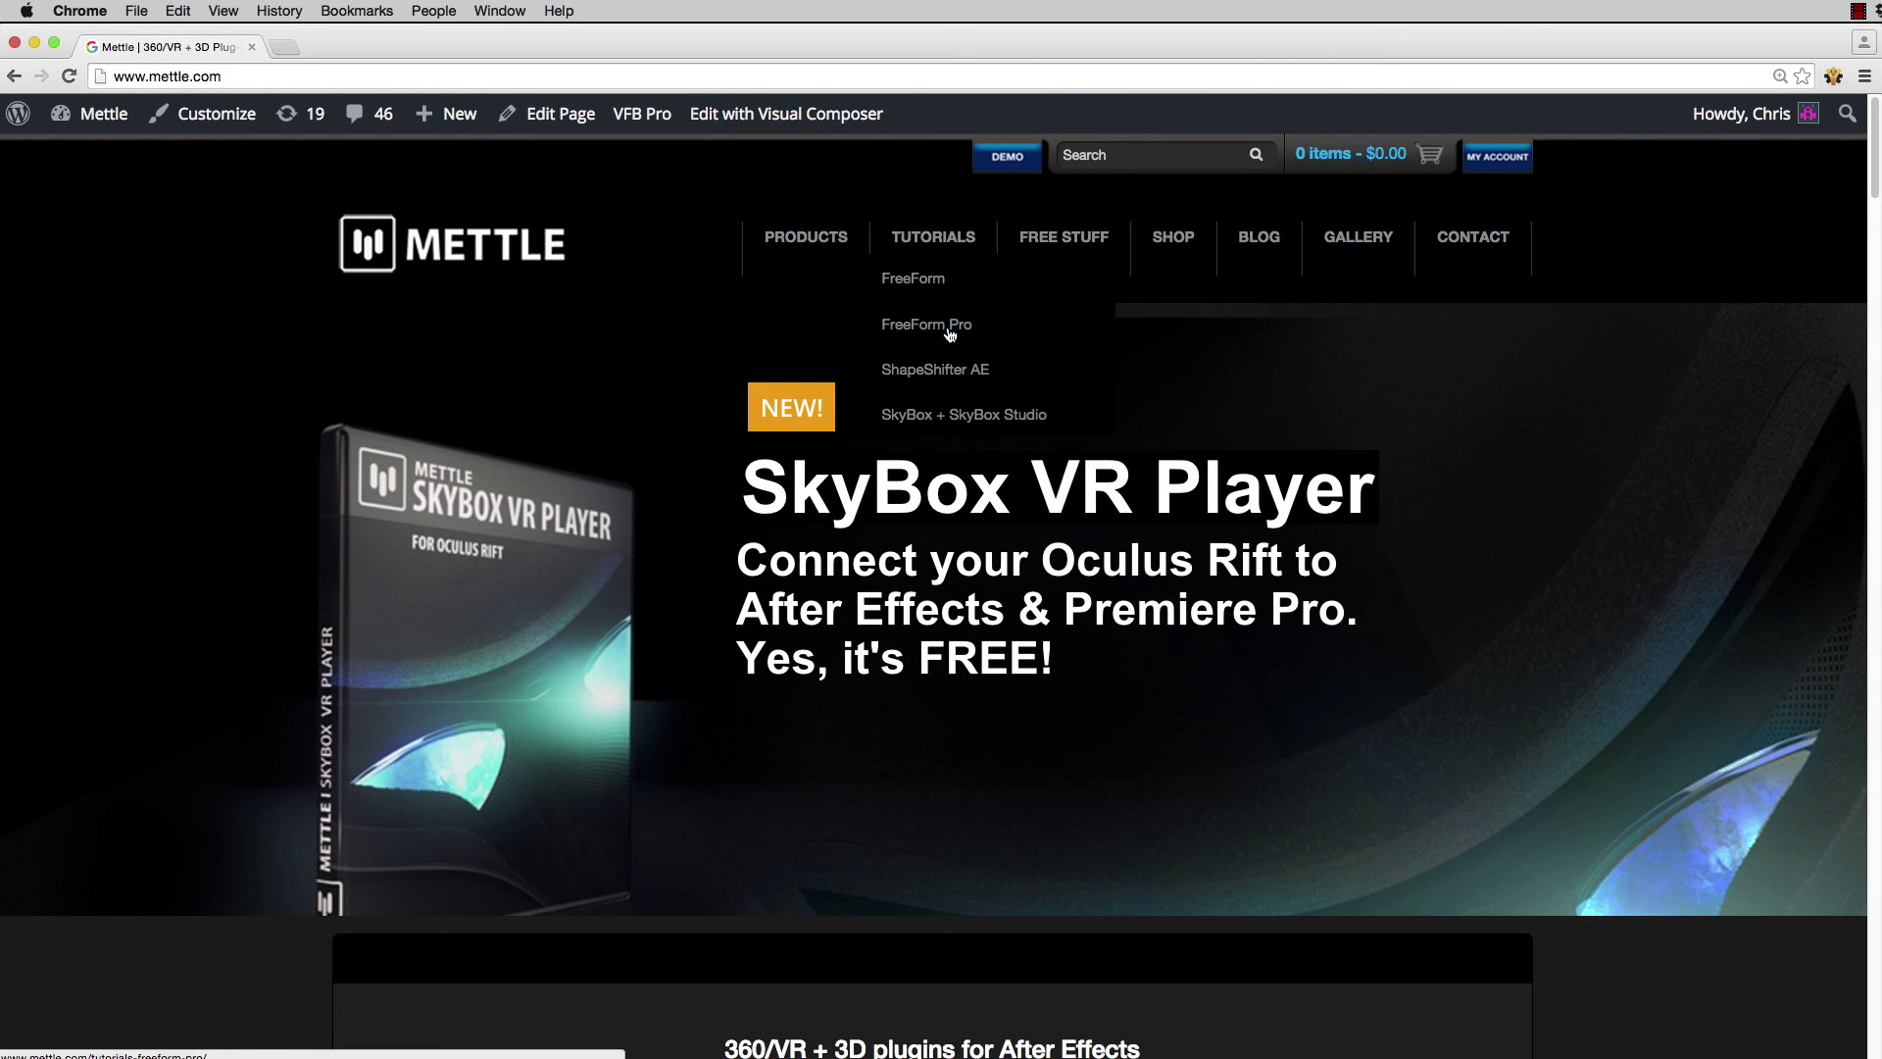
Go to Mettle's SkyBox + SkyBox Studio tutorials from the Tutorials menu
left_click(963, 420)
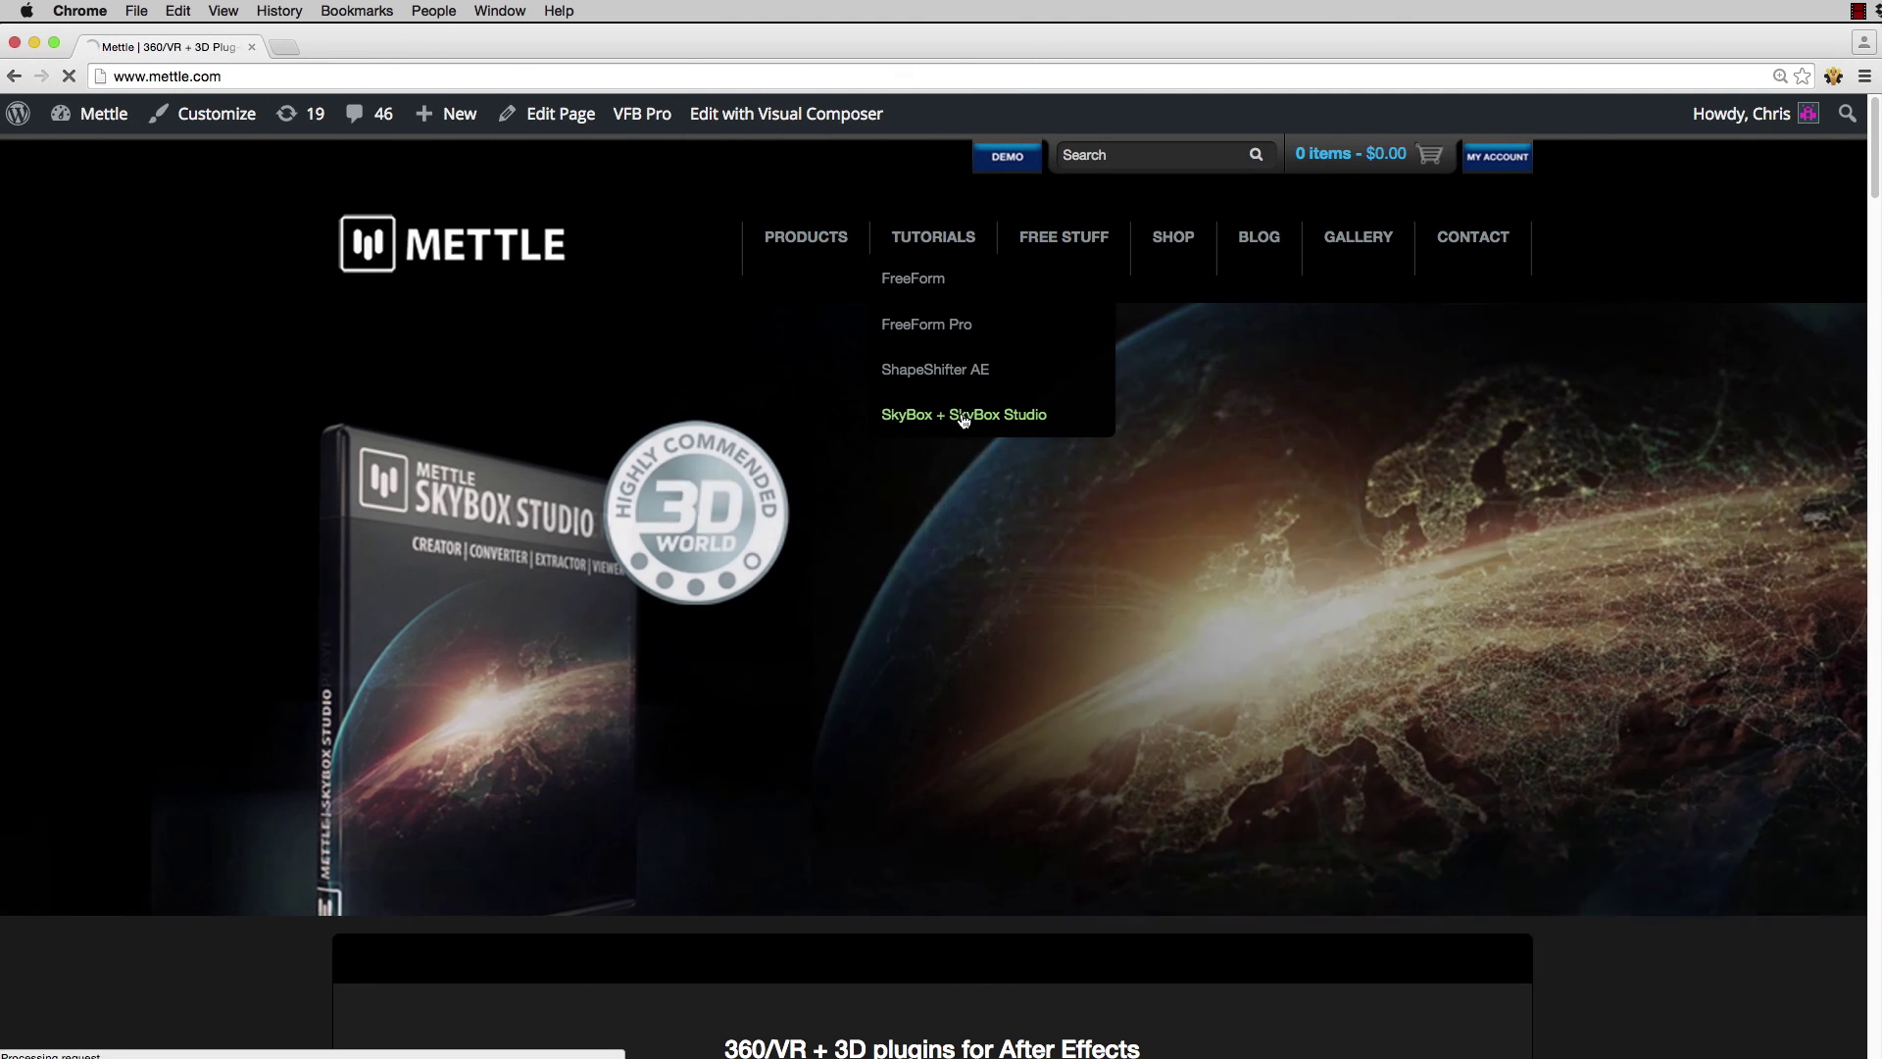